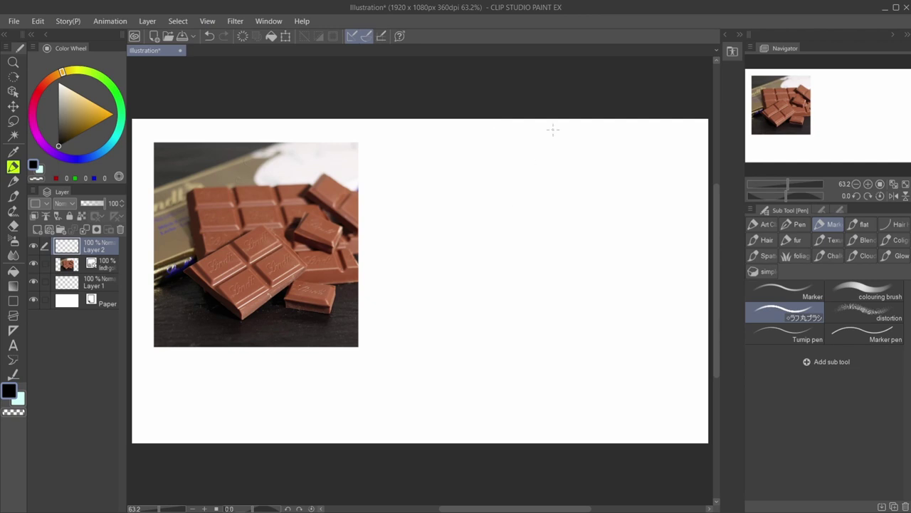
# - Sketch the top face of a long chocolate bar receding diagonally in perspective beside the reference photo
pyautogui.moveTo(394, 200); pyautogui.dragTo(366, 225)
pyautogui.hotkey('ctrl', 'z')
pyautogui.moveTo(413, 254)
pyautogui.mouseDown()
pyautogui.moveTo(480, 216)
pyautogui.moveTo(465, 273)
pyautogui.moveTo(584, 222)
pyautogui.moveTo(612, 202)
pyautogui.mouseUp()
pyautogui.moveTo(551, 176)
pyautogui.mouseDown()
pyautogui.moveTo(632, 184)
pyautogui.moveTo(593, 212)
pyautogui.mouseUp()
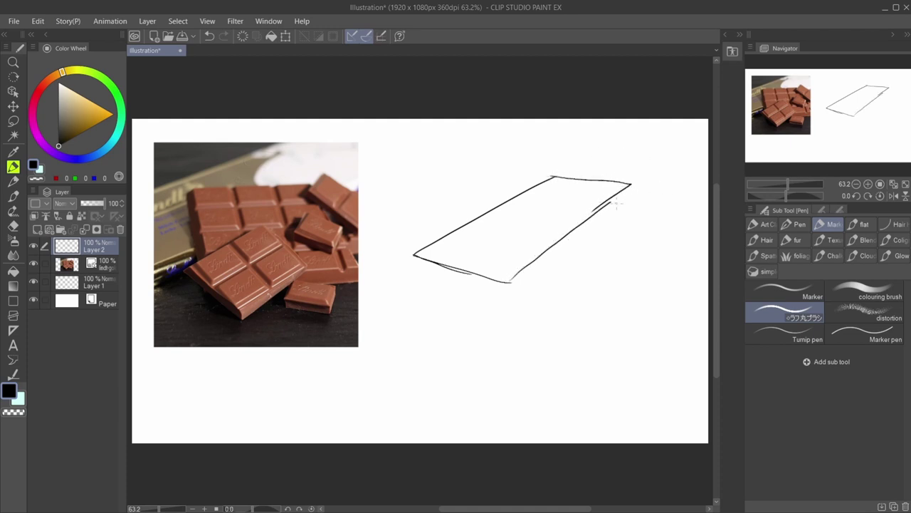
# - Add the long side and the near end to the slanted bar's top face to give it thickness
pyautogui.moveTo(631, 184); pyautogui.dragTo(630, 199)
pyautogui.moveTo(630, 191)
pyautogui.mouseDown()
pyautogui.moveTo(549, 279)
pyautogui.moveTo(517, 288)
pyautogui.mouseUp()
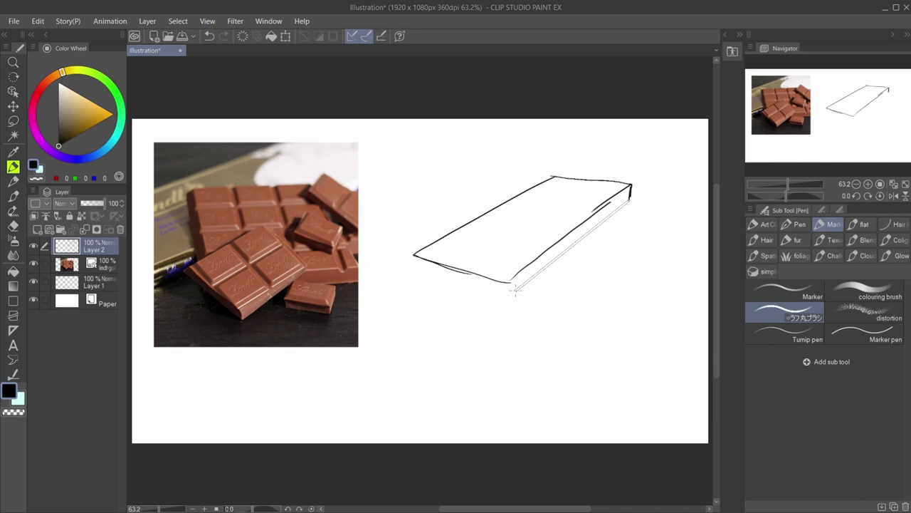
pyautogui.hotkey('ctrl', 'z')
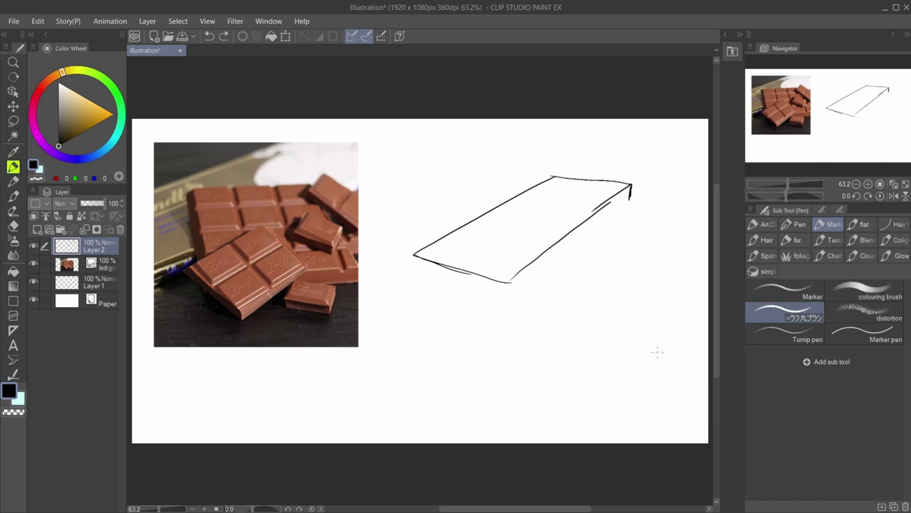
pyautogui.moveTo(630, 195); pyautogui.dragTo(516, 298)
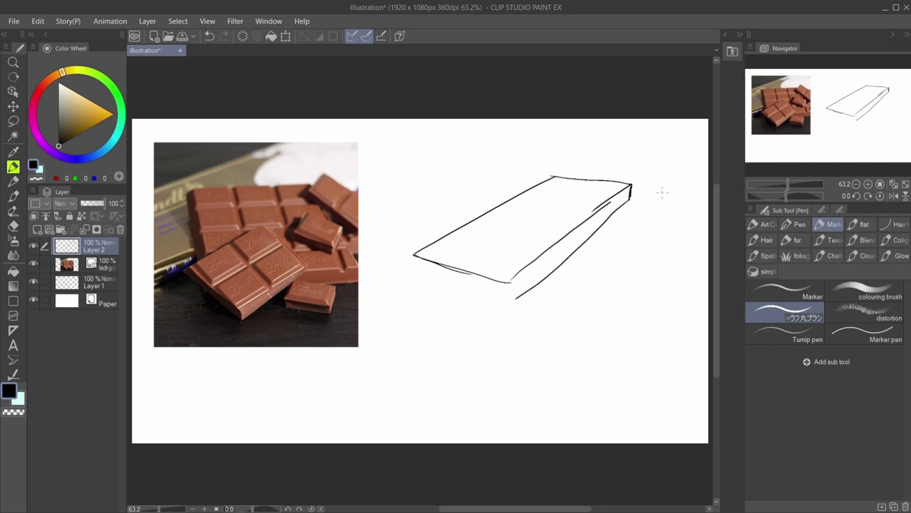
pyautogui.hotkey('ctrl', 'z')
pyautogui.moveTo(629, 196); pyautogui.dragTo(510, 301)
pyautogui.moveTo(414, 254)
pyautogui.mouseDown()
pyautogui.moveTo(415, 266)
pyautogui.moveTo(511, 301)
pyautogui.mouseUp()
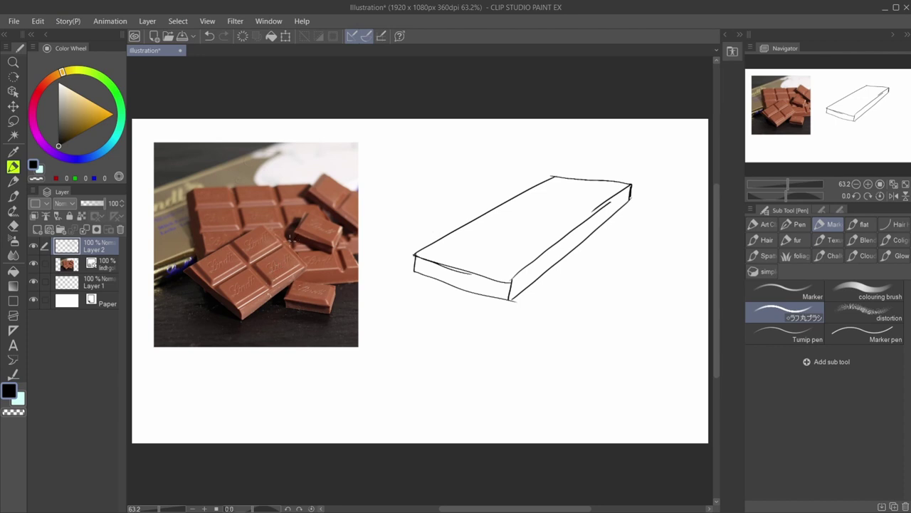
# - Set the drawing color to black and sketch a small raised piece in the near corner of the slanted bar
pyautogui.keyDown('alt'); pyautogui.click(291, 240); pyautogui.keyUp('alt')
pyautogui.hotkey('ctrl', 'z')
pyautogui.click(59, 146)
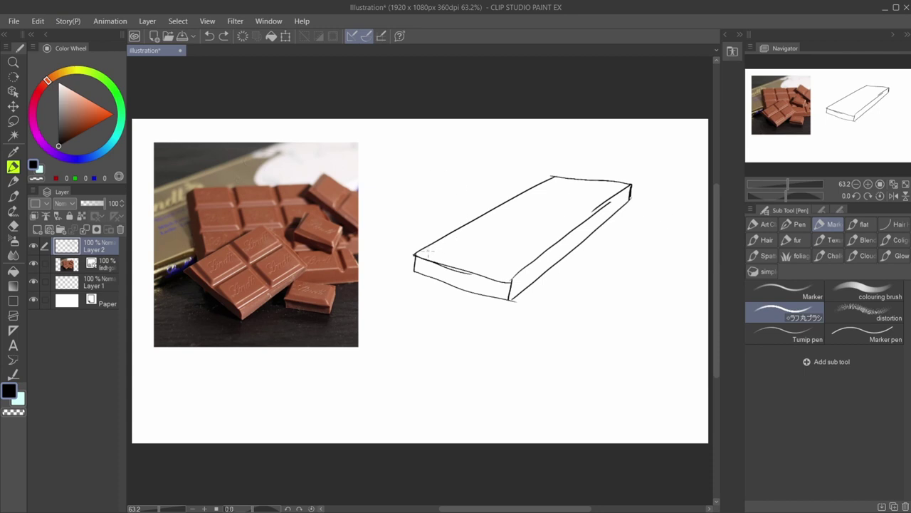
pyautogui.moveTo(420, 252)
pyautogui.mouseDown()
pyautogui.moveTo(462, 231)
pyautogui.moveTo(490, 247)
pyautogui.moveTo(476, 253)
pyautogui.moveTo(432, 246)
pyautogui.moveTo(464, 252)
pyautogui.moveTo(484, 234)
pyautogui.moveTo(461, 229)
pyautogui.moveTo(433, 252)
pyautogui.moveTo(465, 259)
pyautogui.mouseUp()
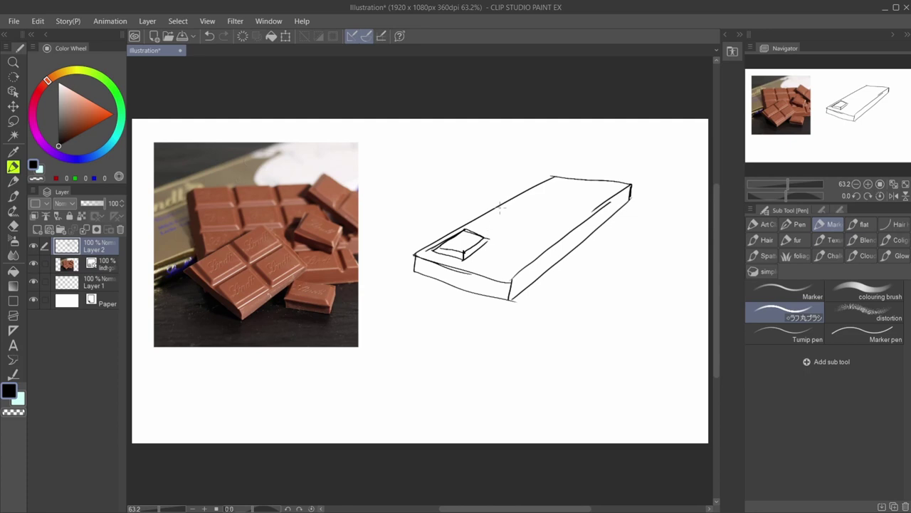
# - Sketch a separate, larger chocolate piece with bevelled sides below the slanted bar
pyautogui.moveTo(411, 389); pyautogui.dragTo(488, 390)
pyautogui.moveTo(410, 390)
pyautogui.mouseDown()
pyautogui.moveTo(448, 349)
pyautogui.moveTo(507, 359)
pyautogui.moveTo(487, 390)
pyautogui.mouseUp()
pyautogui.moveTo(410, 389)
pyautogui.mouseDown()
pyautogui.moveTo(457, 349)
pyautogui.moveTo(445, 362)
pyautogui.moveTo(456, 349)
pyautogui.moveTo(503, 354)
pyautogui.moveTo(484, 374)
pyautogui.moveTo(454, 375)
pyautogui.moveTo(484, 376)
pyautogui.moveTo(488, 393)
pyautogui.moveTo(511, 361)
pyautogui.mouseUp()
pyautogui.hotkey('ctrl', 'z')
pyautogui.moveTo(419, 390)
pyautogui.mouseDown()
pyautogui.moveTo(492, 400)
pyautogui.moveTo(517, 362)
pyautogui.mouseUp()
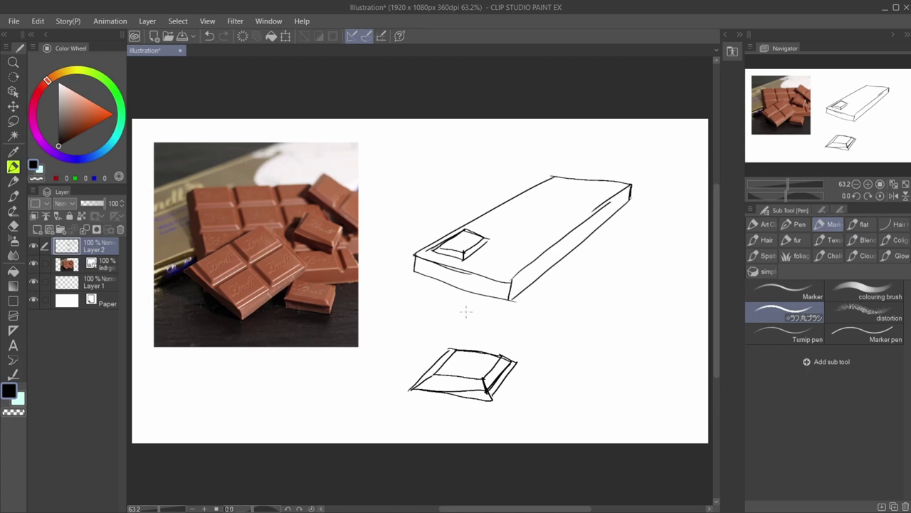
# - Undo the separate bevelled piece below the slanted bar
pyautogui.moveTo(578, 324)
pyautogui.mouseDown()
pyautogui.moveTo(538, 345)
pyautogui.moveTo(563, 344)
pyautogui.mouseUp()
pyautogui.moveTo(455, 361); pyautogui.dragTo(464, 356)
pyautogui.hotkey('ctrl', 'z')
pyautogui.hotkey('ctrl', 'z')
pyautogui.hotkey('ctrl', 'z')
pyautogui.hotkey('ctrl', 'z')
pyautogui.hotkey('ctrl', 'z')
pyautogui.hotkey('ctrl', 'z')
pyautogui.hotkey('ctrl', 'z')
pyautogui.hotkey('ctrl', 'z')
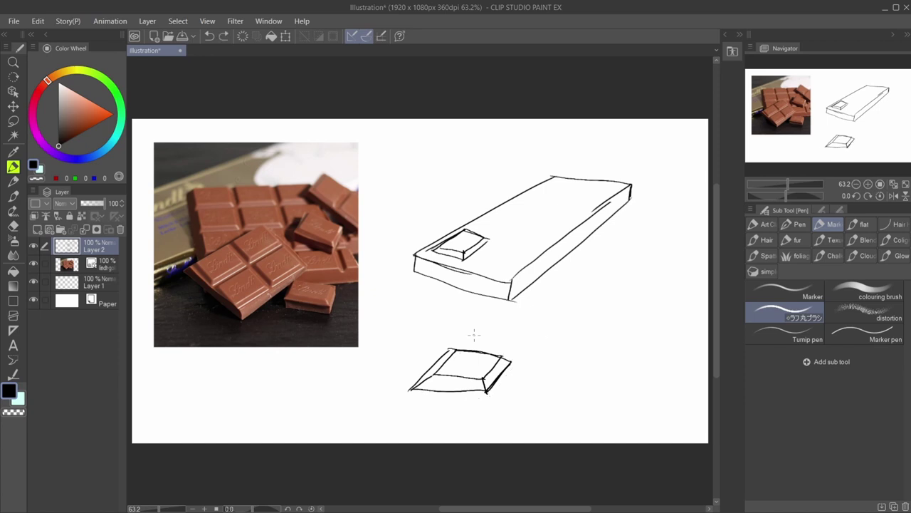
pyautogui.hotkey('ctrl', 'z')
pyautogui.hotkey('ctrl', 'z')
pyautogui.hotkey('ctrl', 'z')
pyautogui.hotkey('ctrl', 'z')
pyautogui.hotkey('ctrl', 'z')
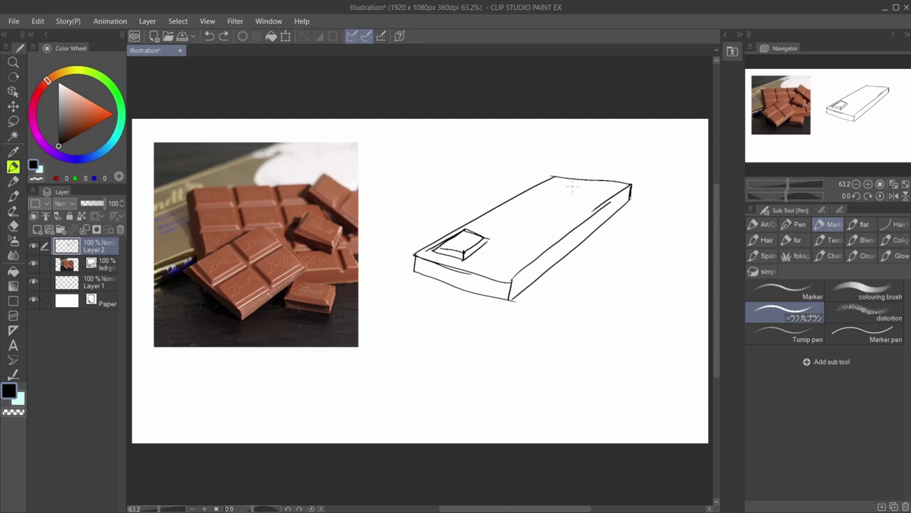
# - Sketch a second raised piece beside the first one on the slanted bar's near end, with straight edges and a bevel
pyautogui.click(476, 259)
pyautogui.keyDown('shift'); pyautogui.click(507, 270); pyautogui.keyUp('shift')
pyautogui.keyDown('shift'); pyautogui.click(529, 251); pyautogui.keyUp('shift')
pyautogui.keyDown('shift'); pyautogui.click(503, 244); pyautogui.keyUp('shift')
pyautogui.keyDown('shift'); pyautogui.click(480, 260); pyautogui.keyUp('shift')
pyautogui.keyDown('shift'); pyautogui.click(491, 258); pyautogui.keyUp('shift')
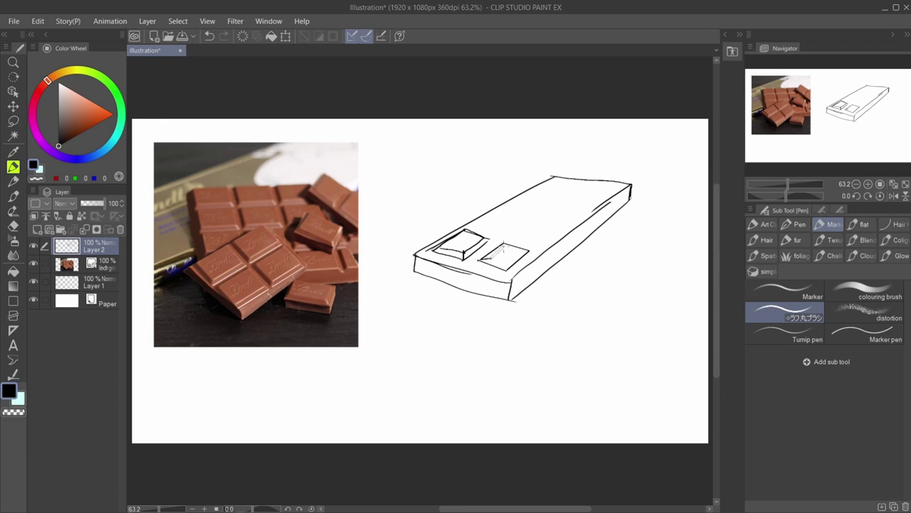
pyautogui.keyDown('shift'); pyautogui.click(506, 245); pyautogui.keyUp('shift')
pyautogui.moveTo(506, 245)
pyautogui.mouseDown()
pyautogui.moveTo(524, 251)
pyautogui.moveTo(504, 276)
pyautogui.moveTo(507, 261)
pyautogui.moveTo(492, 258)
pyautogui.moveTo(503, 246)
pyautogui.mouseUp()
pyautogui.moveTo(515, 248); pyautogui.dragTo(530, 252)
# - Undo the raised pieces and the whole slanted bar to clear the drawing layer
pyautogui.hotkey('ctrl', 'z')
pyautogui.hotkey('ctrl', 'z')
pyautogui.hotkey('ctrl', 'z')
pyautogui.hotkey('ctrl', 'z')
pyautogui.hotkey('ctrl', 'z')
pyautogui.hotkey('ctrl', 'z')
pyautogui.hotkey('ctrl', 'z')
pyautogui.hotkey('ctrl', 'z')
pyautogui.hotkey('ctrl', 'z')
pyautogui.hotkey('ctrl', 'z')
pyautogui.hotkey('ctrl', 'z')
pyautogui.hotkey('ctrl', 'z')
pyautogui.hotkey('ctrl', 'z')
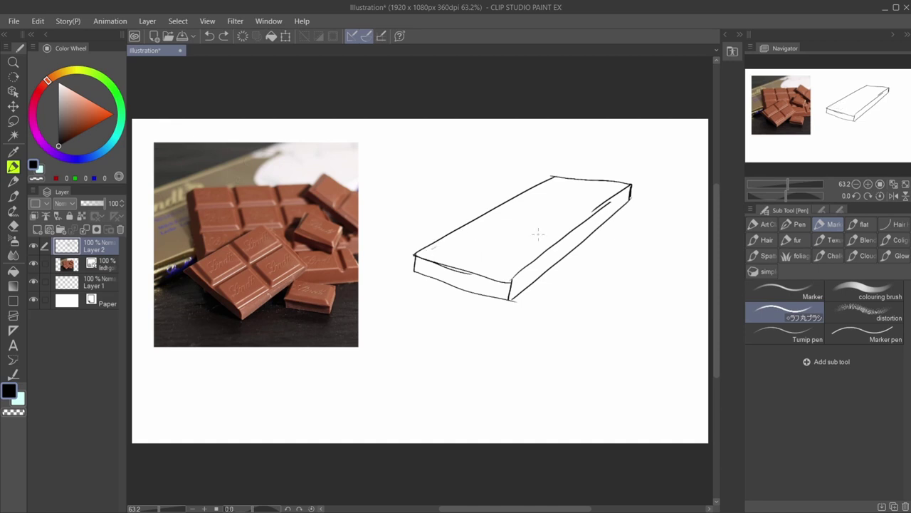
pyautogui.hotkey('ctrl', 'z')
pyautogui.hotkey('ctrl', 'z')
pyautogui.hotkey('ctrl', 'z')
pyautogui.hotkey('ctrl', 'z')
pyautogui.hotkey('ctrl', 'z')
pyautogui.hotkey('ctrl', 'z')
pyautogui.hotkey('ctrl', 'z')
pyautogui.hotkey('ctrl', 'z')
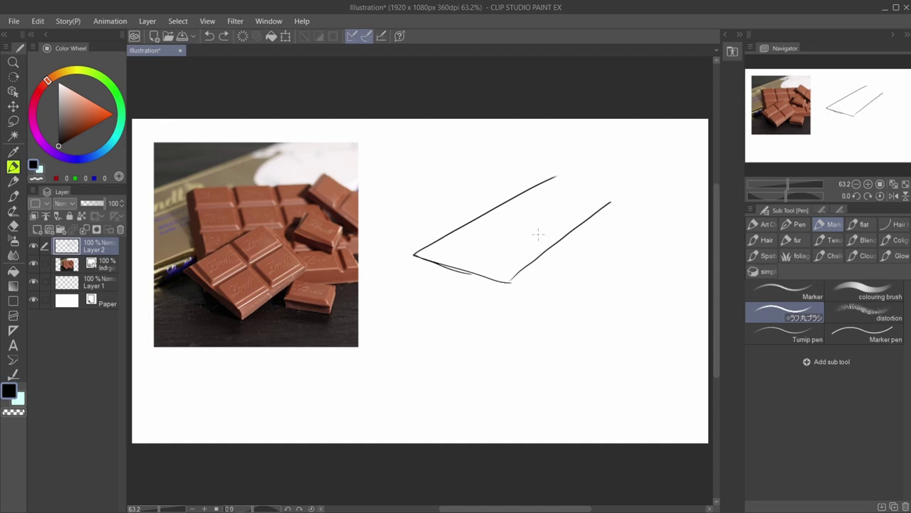
pyautogui.hotkey('ctrl', 'z')
pyautogui.hotkey('ctrl', 'z')
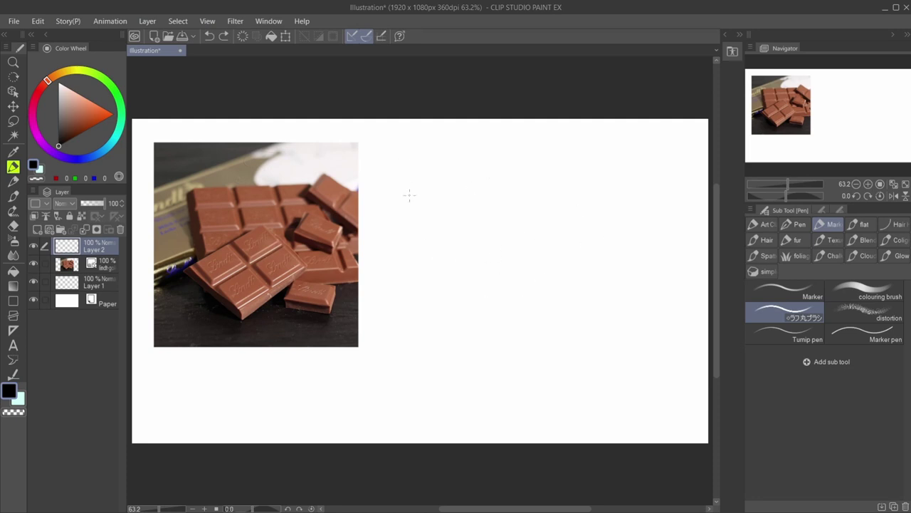
# - Sketch a small upright bar outline seen flat, with six separate pieces in two columns inside it
pyautogui.moveTo(435, 199)
pyautogui.mouseDown()
pyautogui.moveTo(435, 234)
pyautogui.moveTo(446, 200)
pyautogui.moveTo(487, 200)
pyautogui.moveTo(483, 271)
pyautogui.mouseUp()
pyautogui.moveTo(436, 219)
pyautogui.mouseDown()
pyautogui.moveTo(440, 271)
pyautogui.moveTo(451, 277)
pyautogui.moveTo(490, 235)
pyautogui.mouseUp()
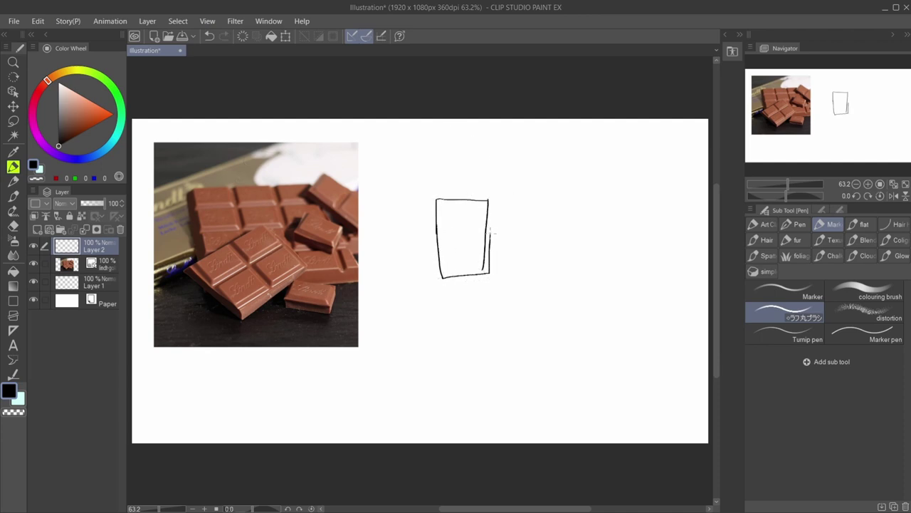
pyautogui.moveTo(441, 205)
pyautogui.mouseDown()
pyautogui.moveTo(449, 218)
pyautogui.moveTo(457, 205)
pyautogui.moveTo(486, 205)
pyautogui.moveTo(468, 204)
pyautogui.moveTo(453, 223)
pyautogui.moveTo(459, 234)
pyautogui.moveTo(442, 223)
pyautogui.moveTo(478, 233)
pyautogui.moveTo(463, 222)
pyautogui.moveTo(442, 247)
pyautogui.moveTo(458, 233)
pyautogui.moveTo(475, 246)
pyautogui.moveTo(466, 237)
pyautogui.mouseUp()
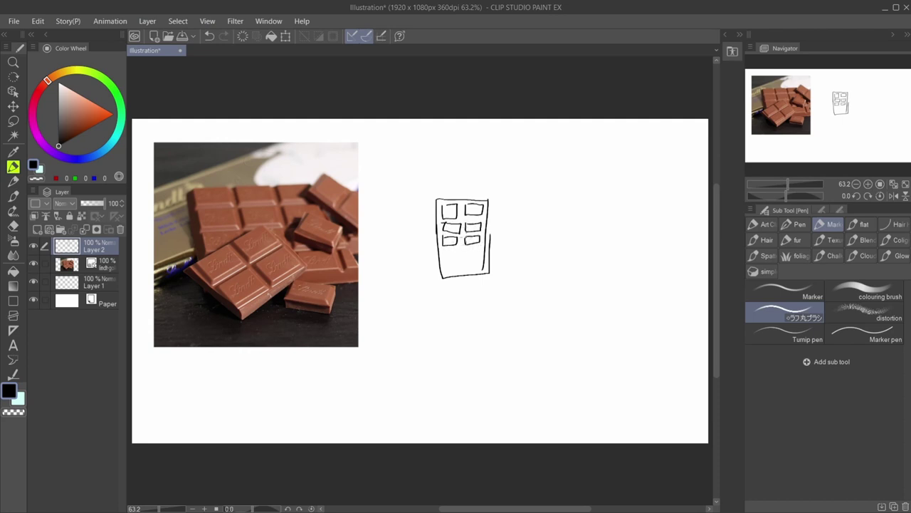
# - Undo the six pieces inside the flat bar outline
pyautogui.hotkey('ctrl', 'z')
pyautogui.hotkey('ctrl', 'z')
pyautogui.hotkey('ctrl', 'z')
pyautogui.hotkey('ctrl', 'z')
pyautogui.hotkey('ctrl', 'z')
pyautogui.hotkey('ctrl', 'z')
pyautogui.hotkey('ctrl', 'z')
pyautogui.hotkey('ctrl', 'z')
pyautogui.hotkey('ctrl', 'z')
pyautogui.hotkey('ctrl', 'z')
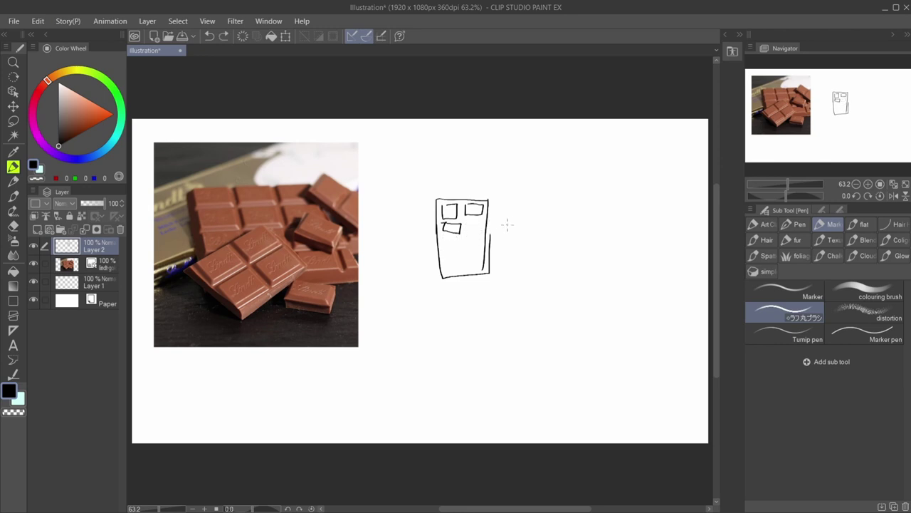
# - Divide the flat bar outline into a grid with two vertical and three horizontal lines
pyautogui.moveTo(455, 199)
pyautogui.mouseDown()
pyautogui.moveTo(455, 240)
pyautogui.moveTo(470, 198)
pyautogui.moveTo(468, 278)
pyautogui.mouseUp()
pyautogui.moveTo(432, 217); pyautogui.dragTo(491, 218)
pyautogui.moveTo(432, 235)
pyautogui.mouseDown()
pyautogui.moveTo(481, 233)
pyautogui.moveTo(458, 253)
pyautogui.moveTo(484, 253)
pyautogui.mouseUp()
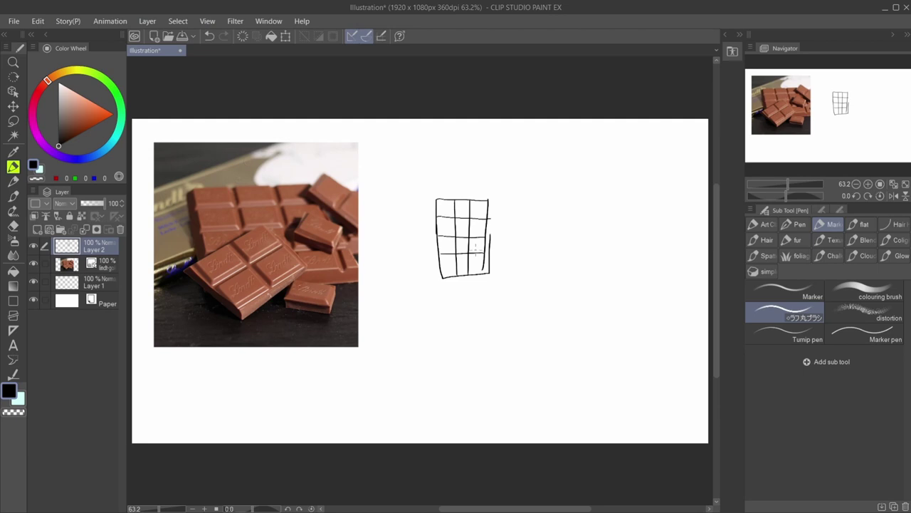
# - Undo the grid lines inside the flat bar outline
pyautogui.hotkey('ctrl', 'z')
pyautogui.hotkey('ctrl', 'z')
pyautogui.hotkey('ctrl', 'z')
pyautogui.hotkey('ctrl', 'z')
pyautogui.hotkey('ctrl', 'z')
pyautogui.hotkey('ctrl', 'z')
pyautogui.hotkey('ctrl', 'z')
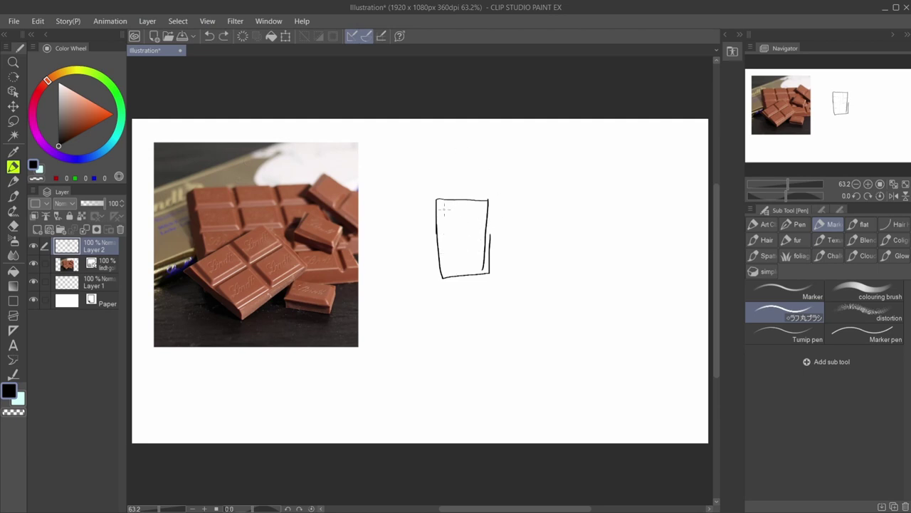
# - Draw ten separate pieces inside the flat bar outline, in two columns of five with gaps between them
pyautogui.moveTo(442, 200)
pyautogui.mouseDown()
pyautogui.moveTo(463, 217)
pyautogui.moveTo(464, 199)
pyautogui.moveTo(444, 199)
pyautogui.moveTo(449, 215)
pyautogui.moveTo(460, 202)
pyautogui.moveTo(444, 203)
pyautogui.moveTo(484, 207)
pyautogui.moveTo(468, 203)
pyautogui.moveTo(443, 226)
pyautogui.moveTo(460, 220)
pyautogui.moveTo(446, 217)
pyautogui.moveTo(479, 229)
pyautogui.moveTo(468, 217)
pyautogui.moveTo(458, 247)
pyautogui.moveTo(456, 235)
pyautogui.moveTo(444, 238)
pyautogui.moveTo(480, 244)
pyautogui.moveTo(479, 233)
pyautogui.mouseUp()
pyautogui.hotkey('ctrl', 'z')
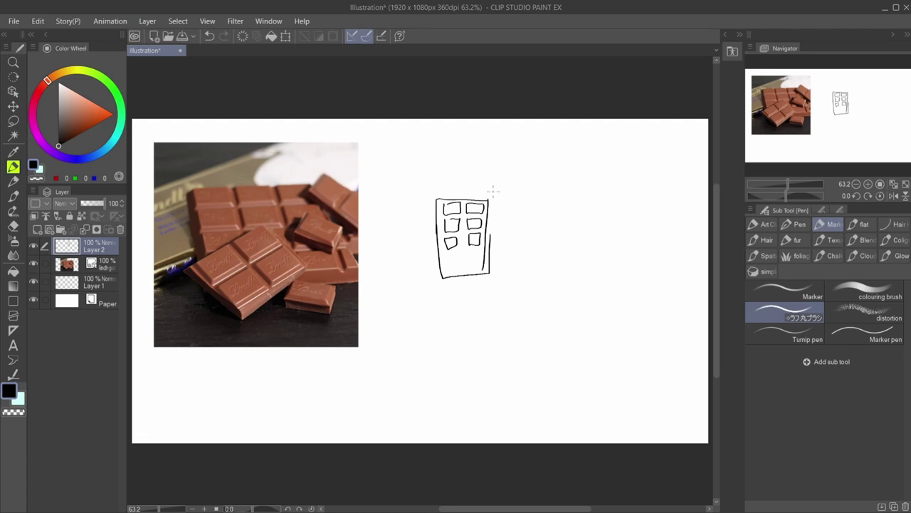
pyautogui.moveTo(445, 247)
pyautogui.mouseDown()
pyautogui.moveTo(446, 259)
pyautogui.moveTo(458, 250)
pyautogui.moveTo(447, 249)
pyautogui.moveTo(481, 256)
pyautogui.moveTo(469, 246)
pyautogui.mouseUp()
pyautogui.moveTo(446, 266)
pyautogui.mouseDown()
pyautogui.moveTo(481, 262)
pyautogui.moveTo(468, 261)
pyautogui.mouseUp()
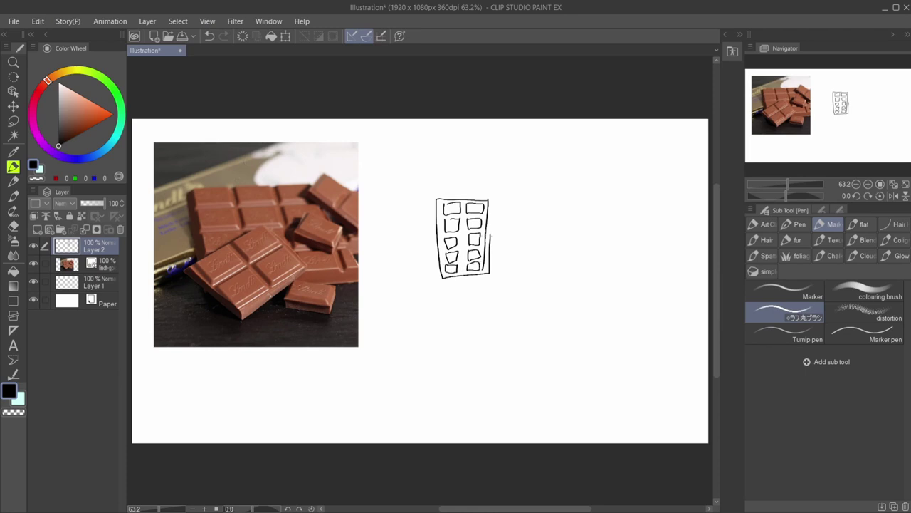
# - Undo the flat bar together with its ten pieces to clear the drawing layer
pyautogui.moveTo(514, 192); pyautogui.dragTo(508, 207)
pyautogui.hotkey('ctrl', 'z')
pyautogui.hotkey('ctrl', 'z')
pyautogui.hotkey('ctrl', 'z')
pyautogui.hotkey('ctrl', 'z')
pyautogui.hotkey('ctrl', 'z')
pyautogui.hotkey('ctrl', 'z')
pyautogui.hotkey('ctrl', 'z')
pyautogui.hotkey('ctrl', 'z')
pyautogui.hotkey('ctrl', 'z')
pyautogui.hotkey('ctrl', 'z')
pyautogui.hotkey('ctrl', 'z')
pyautogui.hotkey('ctrl', 'z')
pyautogui.hotkey('ctrl', 'z')
pyautogui.hotkey('ctrl', 'z')
pyautogui.hotkey('ctrl', 'z')
pyautogui.hotkey('ctrl', 'z')
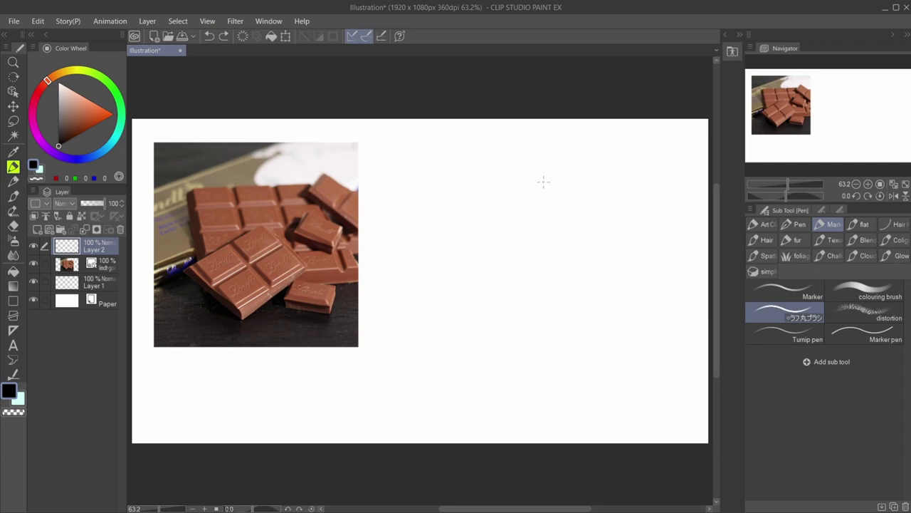
pyautogui.moveTo(443, 249); pyautogui.dragTo(501, 198)
pyautogui.moveTo(429, 260); pyautogui.dragTo(517, 183)
pyautogui.hotkey('ctrl', 'z')
pyautogui.hotkey('ctrl', 'z')
# - Draw a vanishing point dot with two arrows converging toward it from either side, beside the photo
pyautogui.moveTo(510, 236); pyautogui.dragTo(469, 209)
pyautogui.moveTo(384, 239)
pyautogui.mouseDown()
pyautogui.moveTo(423, 204)
pyautogui.moveTo(433, 214)
pyautogui.moveTo(473, 208)
pyautogui.mouseUp()
pyautogui.click(448, 192)
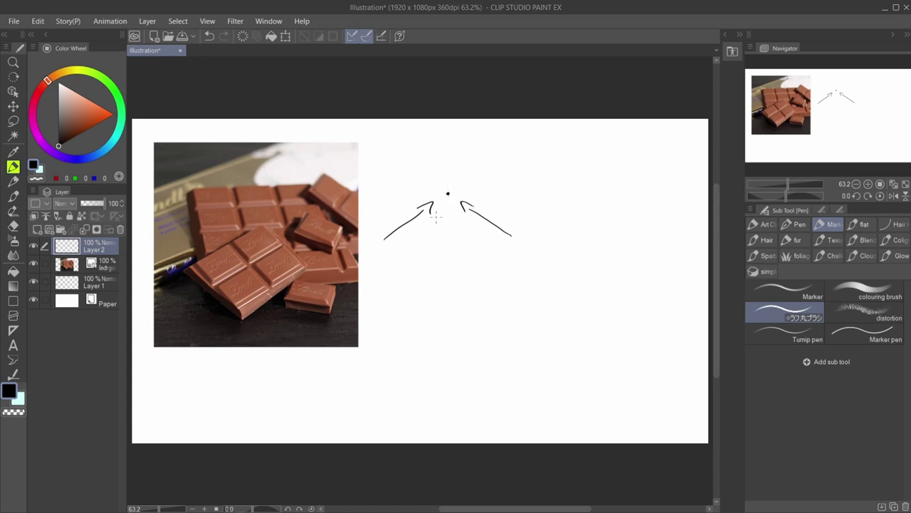
# - Draw a bar tapering toward the vanishing point below the dot and add a thin front face
pyautogui.moveTo(436, 215)
pyautogui.mouseDown()
pyautogui.moveTo(463, 213)
pyautogui.moveTo(393, 258)
pyautogui.moveTo(497, 254)
pyautogui.moveTo(464, 214)
pyautogui.mouseUp()
pyautogui.hotkey('ctrl', 'z')
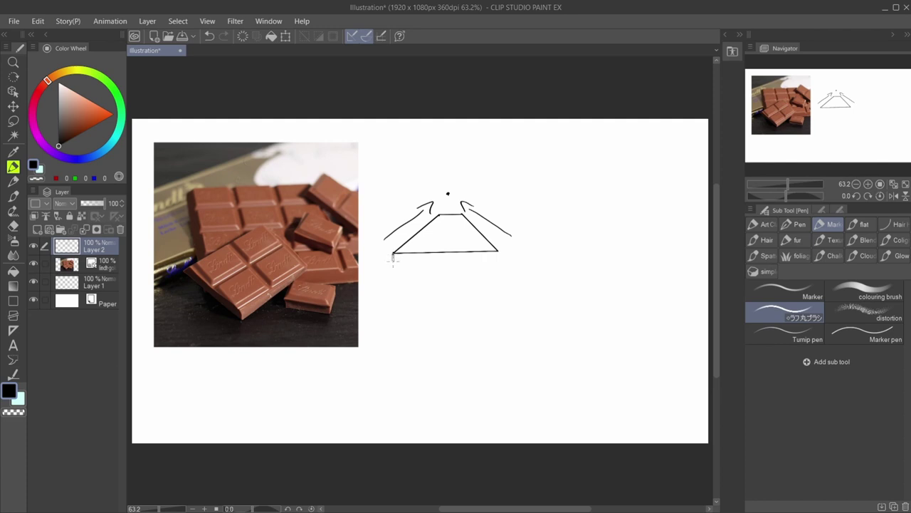
pyautogui.moveTo(392, 261); pyautogui.dragTo(498, 257)
pyautogui.click(793, 182)
pyautogui.moveTo(832, 124); pyautogui.dragTo(836, 117)
pyautogui.moveTo(536, 261); pyautogui.dragTo(537, 273)
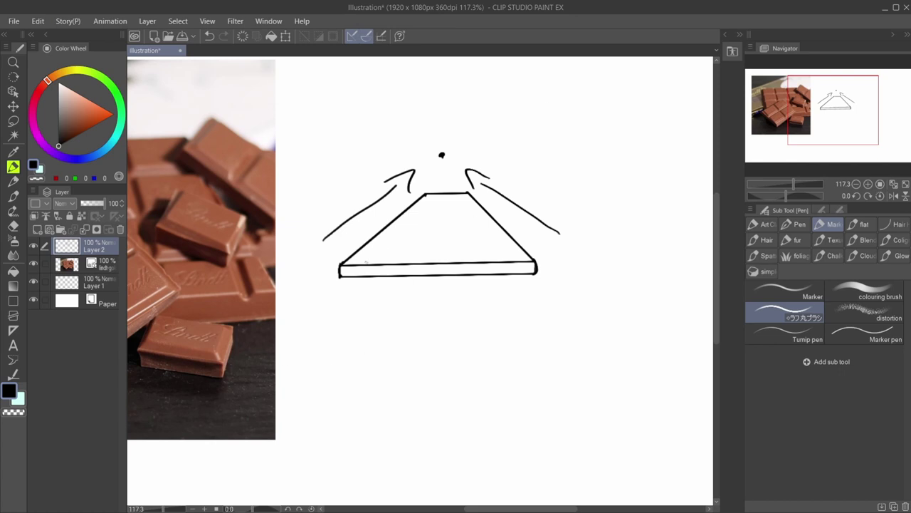
# - Draw the straight front edges of two side-by-side pieces along the near end of the tapered bar
pyautogui.click(360, 258)
pyautogui.keyDown('shift'); pyautogui.click(432, 256); pyautogui.keyUp('shift')
pyautogui.moveTo(457, 255); pyautogui.dragTo(517, 253)
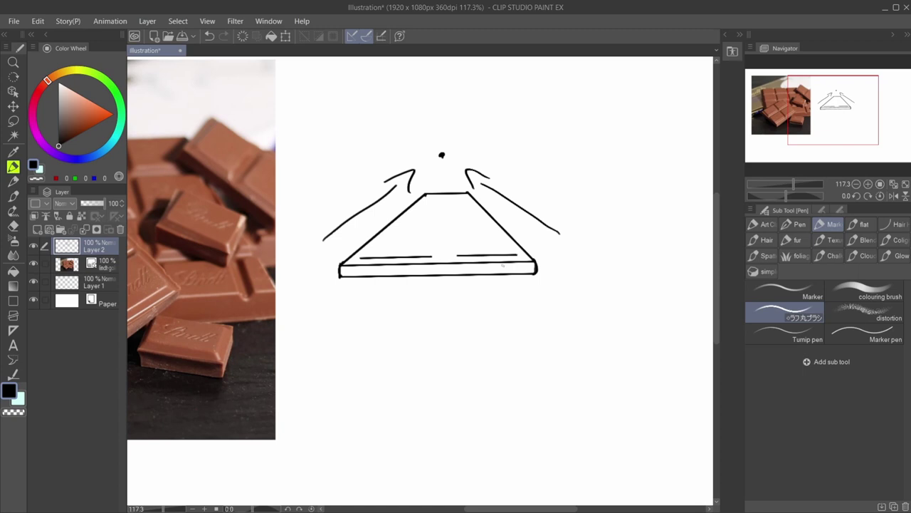
pyautogui.moveTo(450, 255); pyautogui.dragTo(459, 254)
pyautogui.moveTo(348, 312)
pyautogui.mouseDown()
pyautogui.moveTo(456, 158)
pyautogui.moveTo(523, 289)
pyautogui.mouseUp()
pyautogui.moveTo(434, 200); pyautogui.dragTo(522, 286)
pyautogui.hotkey('ctrl', 'z')
pyautogui.hotkey('ctrl', 'z')
pyautogui.hotkey('ctrl', 'z')
# - Complete the left front piece on the tapered bar with receding sides, a top face and a bevelled inner side
pyautogui.click(362, 255)
pyautogui.moveTo(362, 255); pyautogui.dragTo(374, 245)
pyautogui.hotkey('ctrl', 'z')
pyautogui.moveTo(361, 257)
pyautogui.mouseDown()
pyautogui.moveTo(374, 247)
pyautogui.moveTo(423, 245)
pyautogui.moveTo(431, 256)
pyautogui.moveTo(434, 239)
pyautogui.moveTo(431, 255)
pyautogui.moveTo(427, 234)
pyautogui.moveTo(422, 246)
pyautogui.moveTo(386, 235)
pyautogui.moveTo(375, 246)
pyautogui.mouseUp()
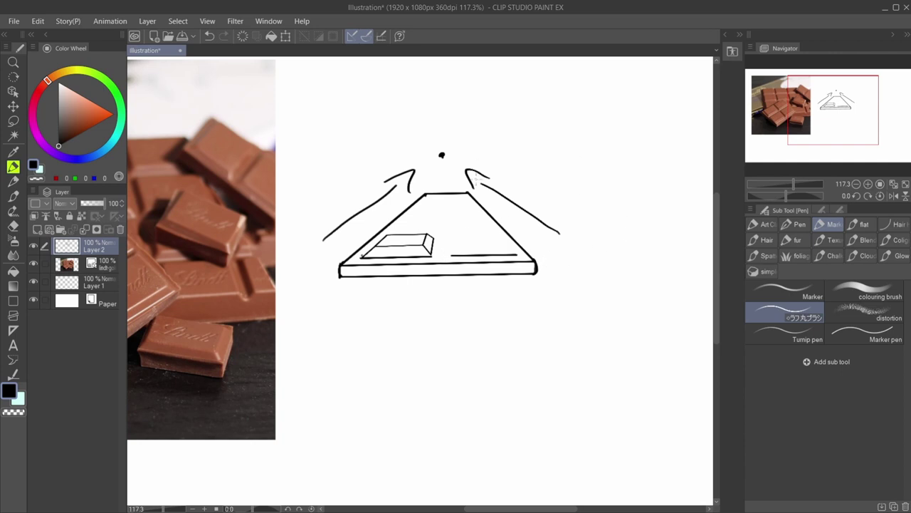
# - Complete the right front piece with a bevelled inner side and top face, undoing the stray marks beside it
pyautogui.moveTo(451, 254); pyautogui.dragTo(450, 237)
pyautogui.moveTo(451, 240)
pyautogui.mouseDown()
pyautogui.moveTo(510, 242)
pyautogui.moveTo(517, 254)
pyautogui.mouseUp()
pyautogui.moveTo(462, 232); pyautogui.dragTo(511, 234)
pyautogui.hotkey('ctrl', 'z')
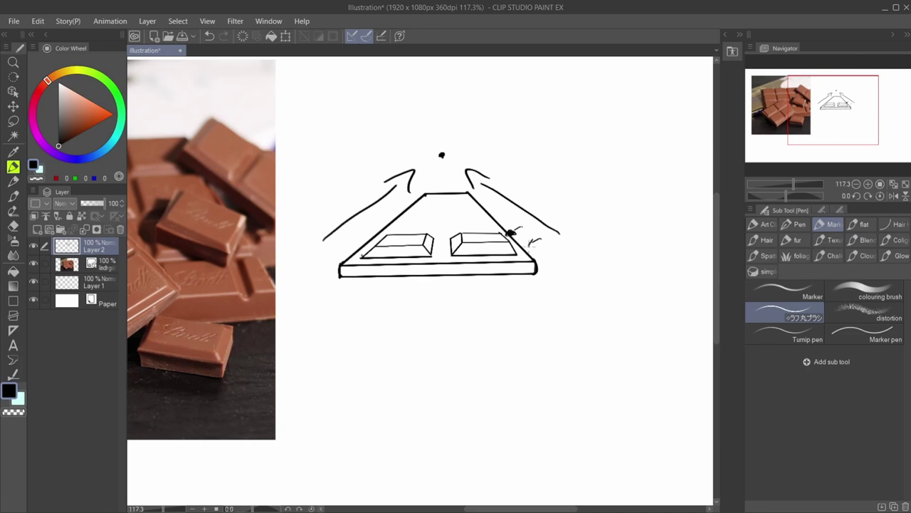
pyautogui.moveTo(531, 245); pyautogui.dragTo(537, 239)
pyautogui.hotkey('ctrl', 'z')
pyautogui.hotkey('ctrl', 'z')
# - Draw the front edge and bevelled inner side of the second-row right piece, redoing misplaced lines, and start the left piece's inner edge
pyautogui.click(797, 185)
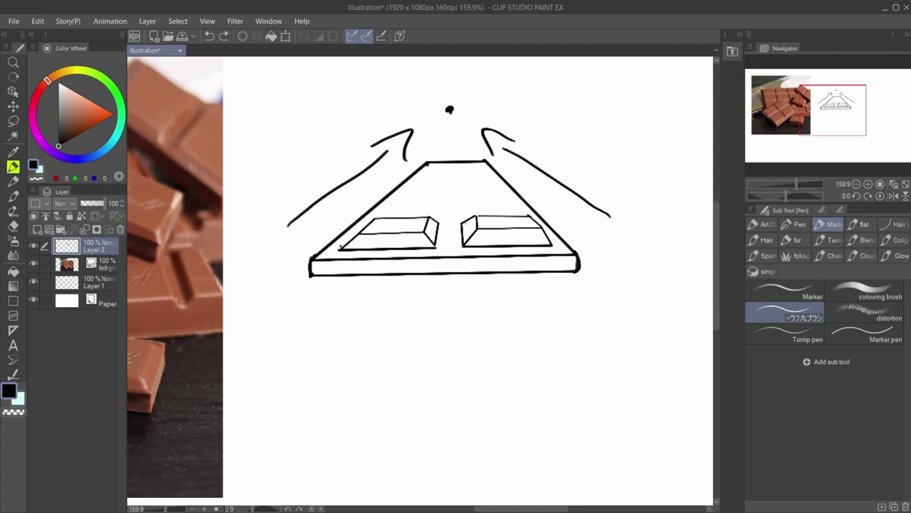
pyautogui.click(464, 214)
pyautogui.keyDown('shift'); pyautogui.click(527, 213); pyautogui.keyUp('shift')
pyautogui.click(463, 213)
pyautogui.keyDown('shift'); pyautogui.click(475, 201); pyautogui.keyUp('shift')
pyautogui.keyDown('shift'); pyautogui.click(468, 190); pyautogui.keyUp('shift')
pyautogui.moveTo(465, 191); pyautogui.dragTo(463, 212)
pyautogui.hotkey('ctrl', 'z')
pyautogui.hotkey('ctrl', 'z')
pyautogui.hotkey('ctrl', 'z')
pyautogui.moveTo(474, 202)
pyautogui.mouseDown()
pyautogui.moveTo(459, 194)
pyautogui.moveTo(463, 213)
pyautogui.moveTo(444, 193)
pyautogui.mouseUp()
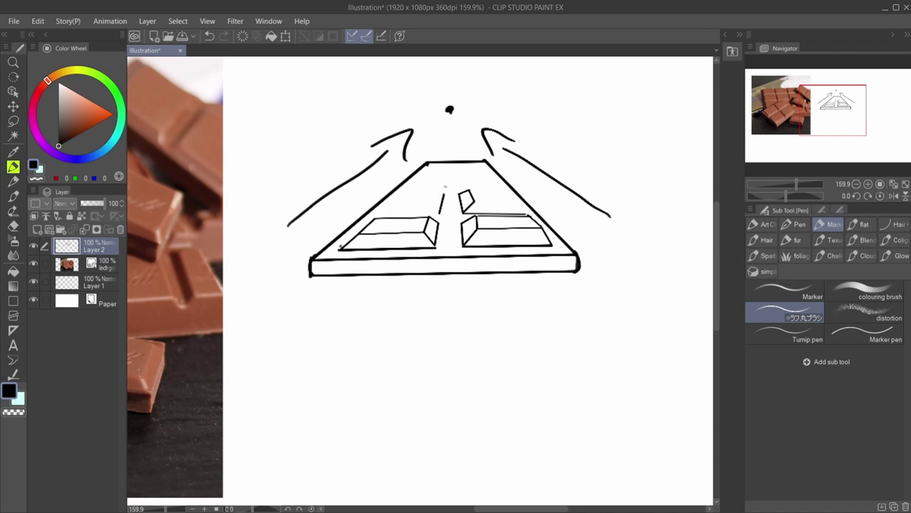
# - Complete the second-row left piece and draw the third-row right piece's inner bevel with short guide lines at the far end
pyautogui.moveTo(445, 187); pyautogui.dragTo(458, 175)
pyautogui.moveTo(452, 163); pyautogui.dragTo(450, 171)
pyautogui.moveTo(460, 187); pyautogui.dragTo(466, 171)
pyautogui.moveTo(440, 213)
pyautogui.mouseDown()
pyautogui.moveTo(432, 201)
pyautogui.moveTo(445, 193)
pyautogui.mouseUp()
pyautogui.hotkey('ctrl', 'z')
pyautogui.moveTo(440, 213)
pyautogui.mouseDown()
pyautogui.moveTo(378, 219)
pyautogui.moveTo(391, 201)
pyautogui.moveTo(382, 213)
pyautogui.moveTo(436, 202)
pyautogui.moveTo(405, 190)
pyautogui.mouseUp()
pyautogui.moveTo(401, 191); pyautogui.dragTo(438, 188)
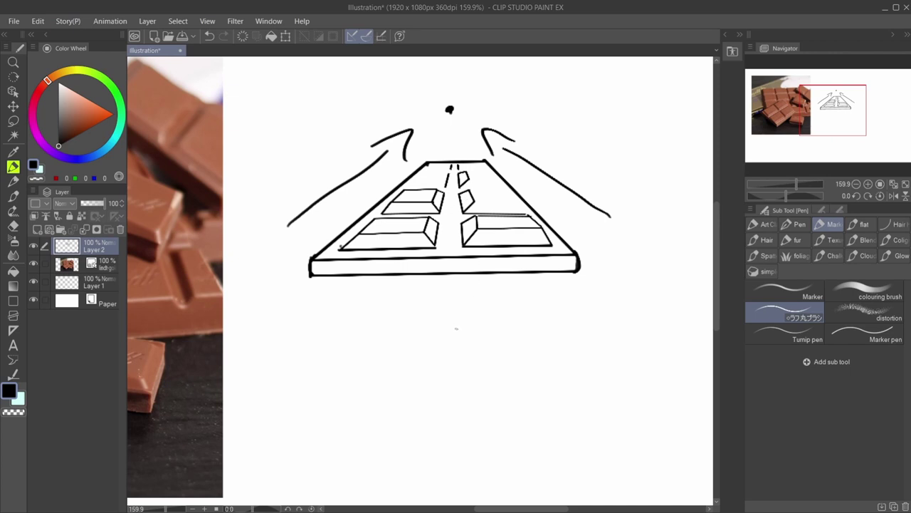
# - Complete the second-row right piece's top face and sides, and outline the third-row left piece
pyautogui.hotkey('ctrl', 'z')
pyautogui.moveTo(475, 200)
pyautogui.mouseDown()
pyautogui.moveTo(527, 201)
pyautogui.moveTo(518, 200)
pyautogui.mouseUp()
pyautogui.moveTo(517, 201)
pyautogui.mouseDown()
pyautogui.moveTo(529, 213)
pyautogui.moveTo(468, 189)
pyautogui.moveTo(508, 190)
pyautogui.mouseUp()
pyautogui.hotkey('ctrl', 'z')
pyautogui.moveTo(447, 178)
pyautogui.mouseDown()
pyautogui.moveTo(443, 188)
pyautogui.moveTo(410, 185)
pyautogui.moveTo(442, 176)
pyautogui.mouseUp()
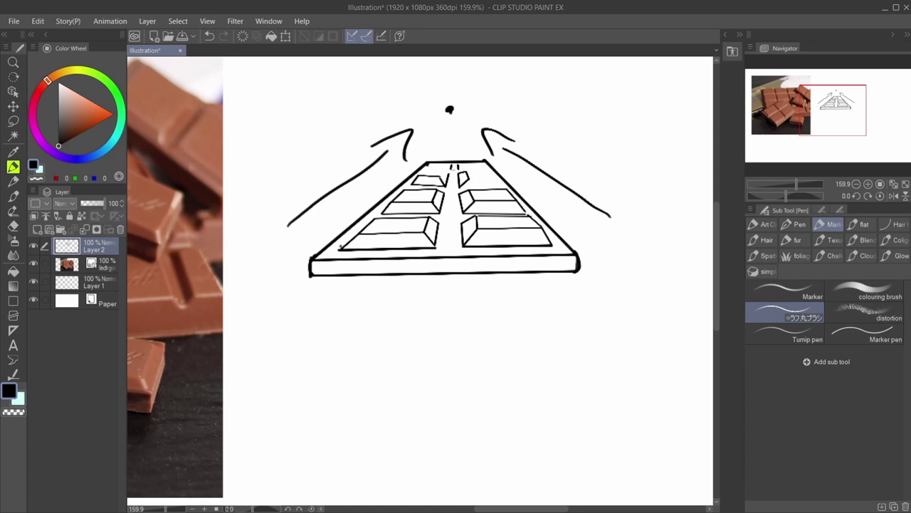
# - Redraw the third-row left piece with a bevelled inner side and complete the matching third-row right piece
pyautogui.hotkey('ctrl', 'z')
pyautogui.hotkey('ctrl', 'z')
pyautogui.hotkey('ctrl', 'z')
pyautogui.hotkey('ctrl', 'z')
pyautogui.hotkey('ctrl', 'z')
pyautogui.hotkey('ctrl', 'z')
pyautogui.moveTo(444, 187)
pyautogui.mouseDown()
pyautogui.moveTo(409, 184)
pyautogui.moveTo(446, 170)
pyautogui.moveTo(423, 180)
pyautogui.moveTo(448, 176)
pyautogui.mouseUp()
pyautogui.moveTo(462, 186); pyautogui.dragTo(502, 185)
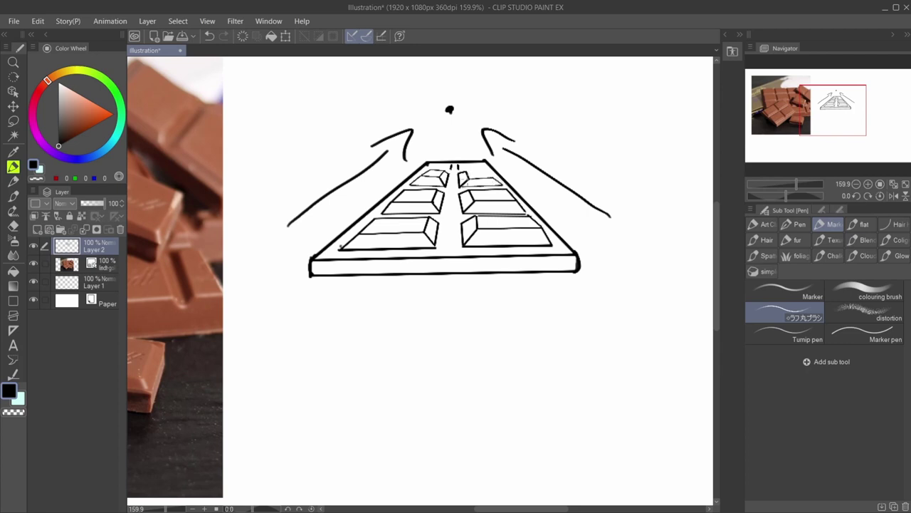
pyautogui.moveTo(487, 170); pyautogui.dragTo(466, 171)
# - Draw a flattened fourth pair of pieces at the far end of the tapered bar, undoing the stray lines
pyautogui.moveTo(832, 110); pyautogui.dragTo(832, 104)
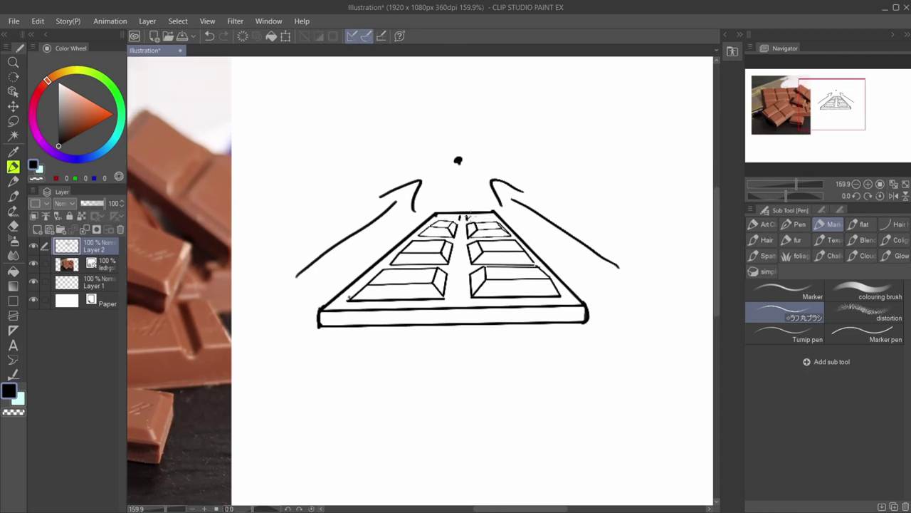
pyautogui.moveTo(470, 216)
pyautogui.mouseDown()
pyautogui.moveTo(501, 222)
pyautogui.moveTo(437, 215)
pyautogui.moveTo(454, 216)
pyautogui.mouseUp()
pyautogui.hotkey('ctrl', 'z')
pyautogui.moveTo(438, 215); pyautogui.dragTo(435, 221)
pyautogui.moveTo(495, 216); pyautogui.dragTo(501, 221)
pyautogui.hotkey('ctrl', 'z')
pyautogui.hotkey('ctrl', 'z')
pyautogui.moveTo(457, 211); pyautogui.dragTo(437, 212)
pyautogui.moveTo(472, 211)
pyautogui.mouseDown()
pyautogui.moveTo(493, 209)
pyautogui.moveTo(479, 210)
pyautogui.mouseUp()
# - Add a small crescent emblem to the top face of each piece in the three nearest rows
pyautogui.moveTo(406, 271); pyautogui.dragTo(404, 281)
pyautogui.moveTo(515, 269); pyautogui.dragTo(511, 277)
pyautogui.moveTo(504, 239); pyautogui.dragTo(500, 247)
pyautogui.moveTo(427, 238); pyautogui.dragTo(418, 243)
pyautogui.moveTo(425, 242); pyautogui.dragTo(420, 251)
pyautogui.moveTo(426, 243); pyautogui.dragTo(421, 252)
pyautogui.moveTo(443, 221); pyautogui.dragTo(436, 227)
pyautogui.moveTo(444, 221); pyautogui.dragTo(437, 228)
pyautogui.moveTo(491, 220); pyautogui.dragTo(485, 230)
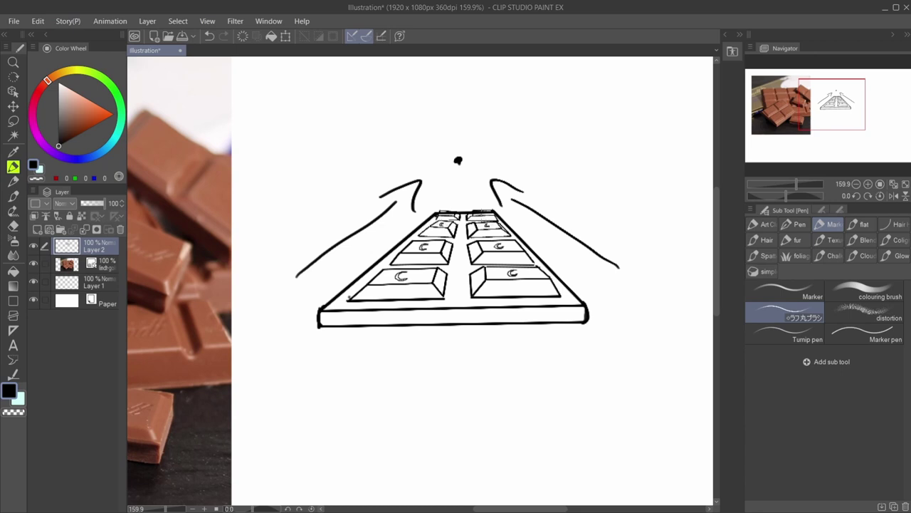
pyautogui.moveTo(469, 178); pyautogui.dragTo(464, 193)
pyautogui.hotkey('ctrl', 'z')
pyautogui.hotkey('ctrl', 'z')
# - Sketch a tilted rectangular chocolate slab with two visible thin side faces in the empty area beside the tapered bar
pyautogui.moveTo(825, 106)
pyautogui.mouseDown()
pyautogui.moveTo(852, 115)
pyautogui.moveTo(859, 105)
pyautogui.mouseUp()
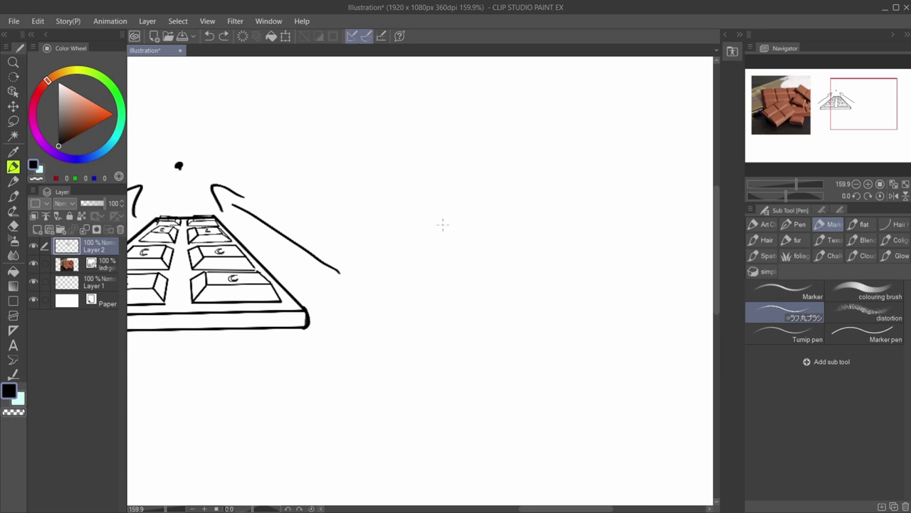
pyautogui.moveTo(410, 226)
pyautogui.mouseDown()
pyautogui.moveTo(525, 270)
pyautogui.moveTo(525, 282)
pyautogui.moveTo(488, 309)
pyautogui.moveTo(498, 288)
pyautogui.mouseUp()
pyautogui.moveTo(410, 228)
pyautogui.mouseDown()
pyautogui.moveTo(498, 285)
pyautogui.moveTo(581, 253)
pyautogui.moveTo(573, 244)
pyautogui.moveTo(581, 254)
pyautogui.moveTo(577, 266)
pyautogui.moveTo(490, 307)
pyautogui.mouseUp()
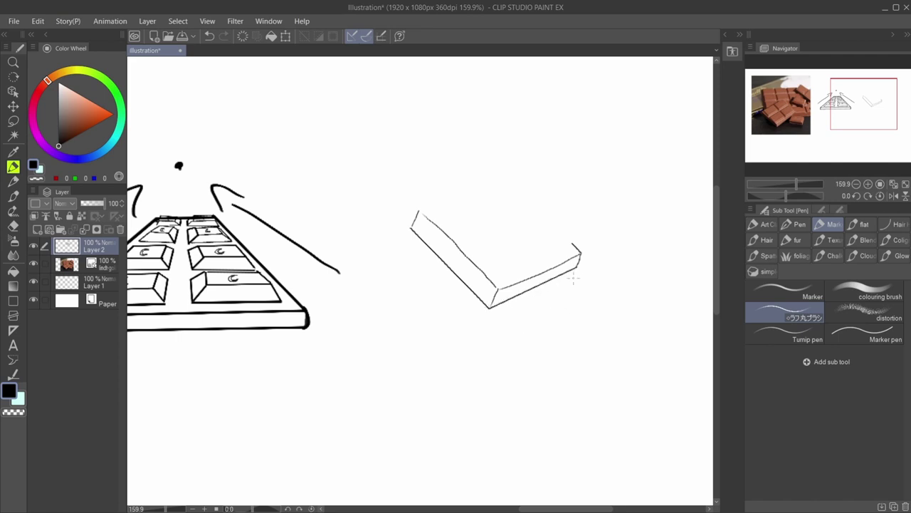
pyautogui.moveTo(492, 284)
pyautogui.mouseDown()
pyautogui.moveTo(482, 273)
pyautogui.moveTo(532, 274)
pyautogui.mouseUp()
pyautogui.moveTo(418, 211)
pyautogui.mouseDown()
pyautogui.moveTo(427, 217)
pyautogui.moveTo(451, 204)
pyautogui.moveTo(524, 196)
pyautogui.moveTo(579, 247)
pyautogui.mouseUp()
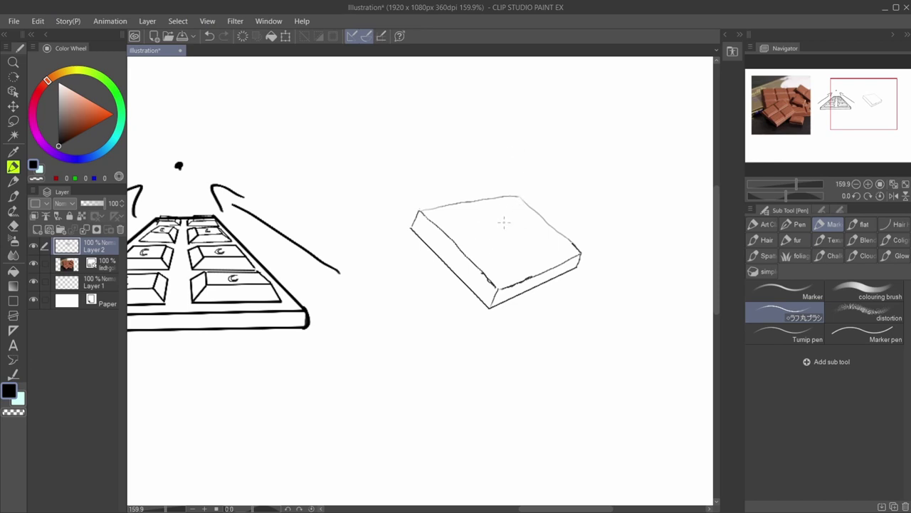
# - Draw a crescent with a small dot and two leaf-shaped ornaments on the slab's top face
pyautogui.moveTo(514, 213)
pyautogui.mouseDown()
pyautogui.moveTo(493, 220)
pyautogui.moveTo(493, 255)
pyautogui.moveTo(523, 253)
pyautogui.moveTo(529, 244)
pyautogui.mouseUp()
pyautogui.hotkey('ctrl', 'z')
pyautogui.moveTo(504, 215)
pyautogui.mouseDown()
pyautogui.moveTo(486, 242)
pyautogui.moveTo(523, 249)
pyautogui.moveTo(528, 233)
pyautogui.moveTo(517, 244)
pyautogui.moveTo(495, 231)
pyautogui.moveTo(510, 214)
pyautogui.mouseUp()
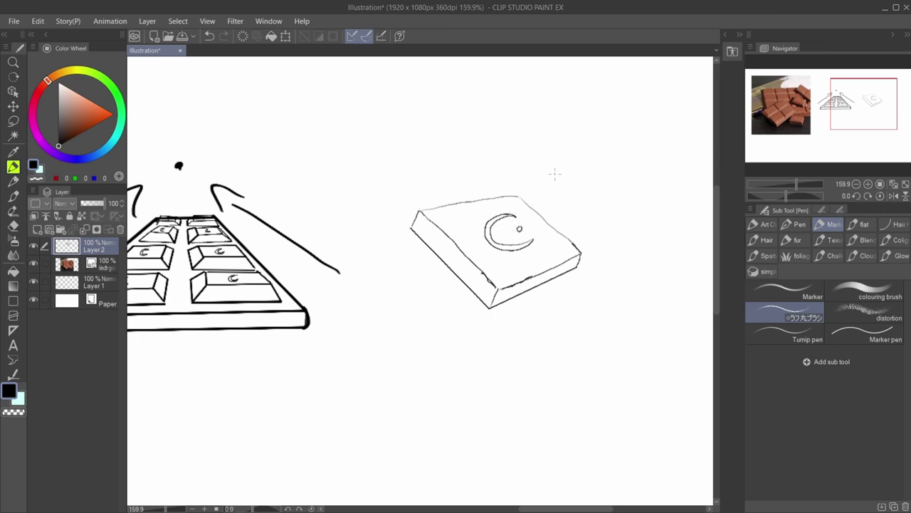
pyautogui.moveTo(478, 232)
pyautogui.mouseDown()
pyautogui.moveTo(472, 219)
pyautogui.moveTo(453, 228)
pyautogui.moveTo(477, 235)
pyautogui.moveTo(471, 223)
pyautogui.moveTo(458, 221)
pyautogui.moveTo(479, 233)
pyautogui.moveTo(489, 266)
pyautogui.moveTo(501, 271)
pyautogui.moveTo(503, 255)
pyautogui.moveTo(491, 265)
pyautogui.mouseUp()
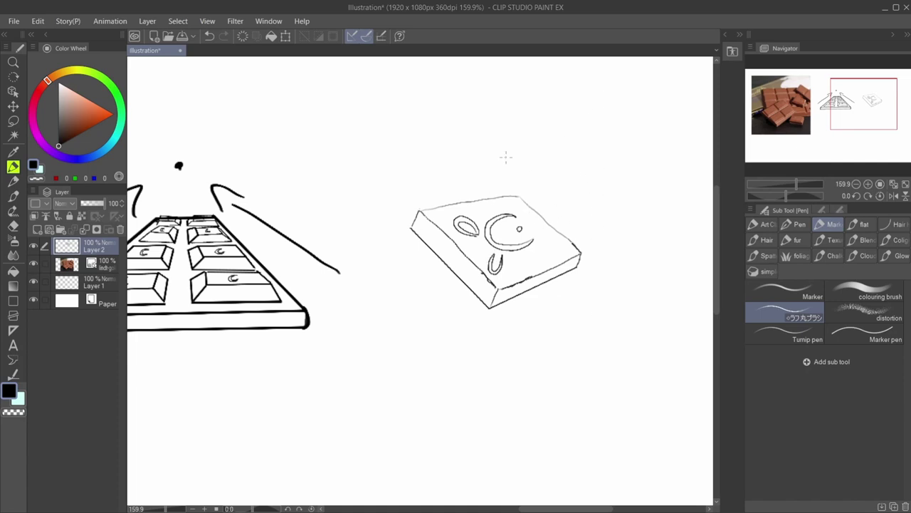
# - Draw an inset outline on the slab's top face with straight edges and connect its corners to the outer edges as a bevel
pyautogui.moveTo(505, 157); pyautogui.dragTo(460, 163)
pyautogui.moveTo(525, 254); pyautogui.dragTo(534, 257)
pyautogui.hotkey('ctrl', 'z')
pyautogui.moveTo(534, 258)
pyautogui.mouseDown()
pyautogui.moveTo(454, 282)
pyautogui.moveTo(458, 259)
pyautogui.mouseUp()
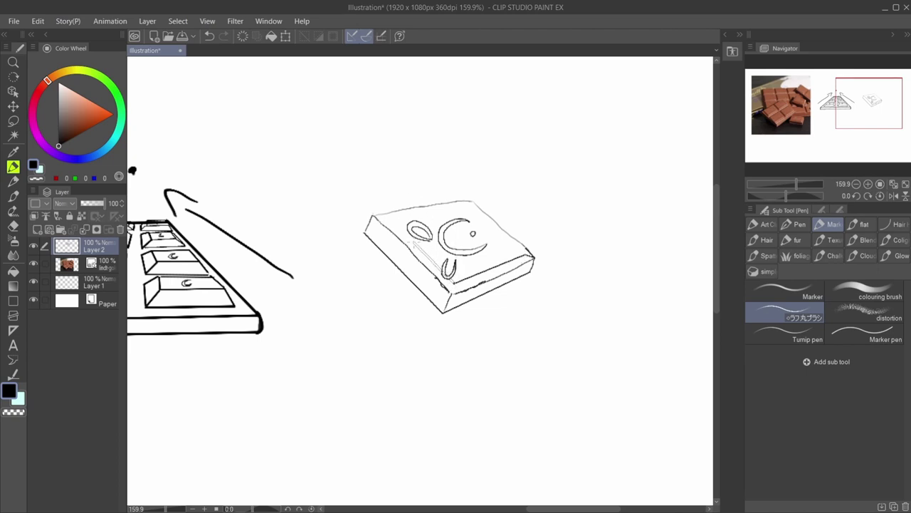
pyautogui.keyDown('shift'); pyautogui.click(388, 218); pyautogui.keyUp('shift')
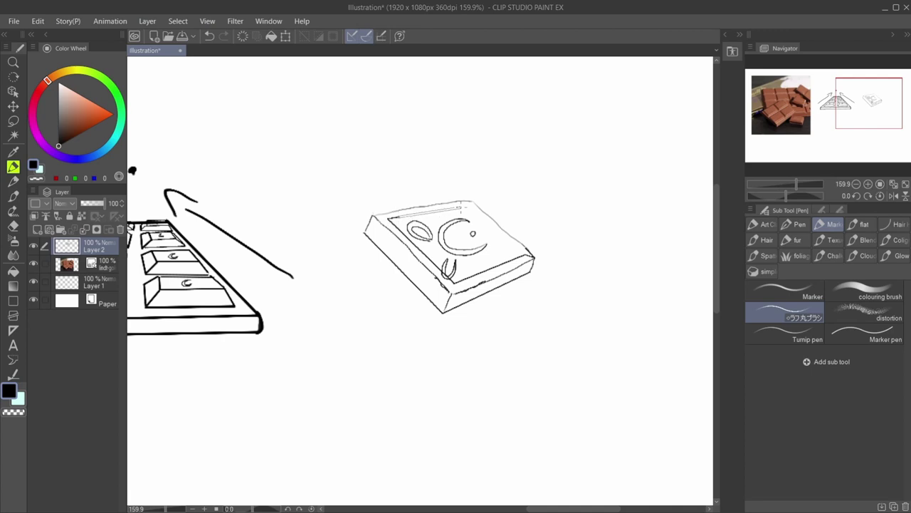
pyautogui.moveTo(399, 217)
pyautogui.mouseDown()
pyautogui.moveTo(472, 202)
pyautogui.moveTo(524, 249)
pyautogui.mouseUp()
pyautogui.moveTo(485, 216); pyautogui.dragTo(530, 255)
pyautogui.keyDown('shift'); pyautogui.click(526, 254); pyautogui.keyUp('shift')
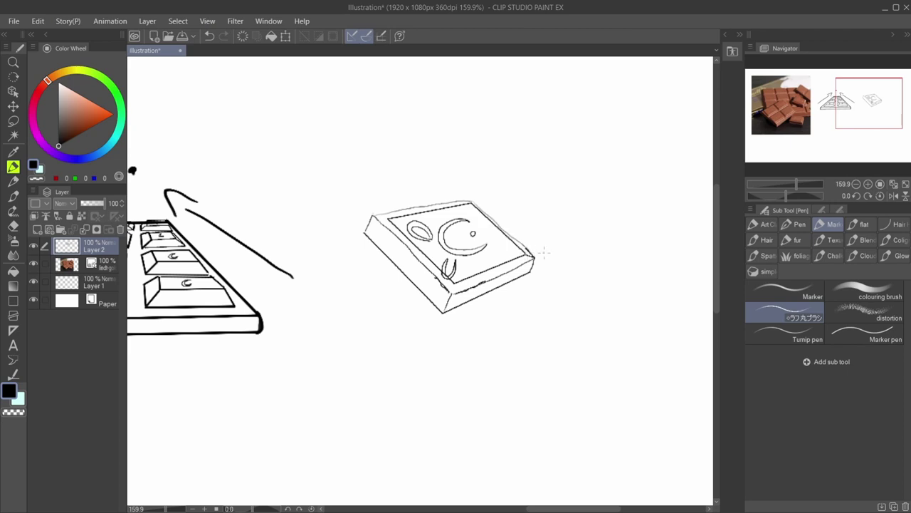
pyautogui.moveTo(388, 219); pyautogui.dragTo(375, 216)
pyautogui.moveTo(455, 284); pyautogui.dragTo(451, 294)
# - Reduce the hard eraser's size and try to erase the overlapping lines near the slab's front corner
pyautogui.press('e')
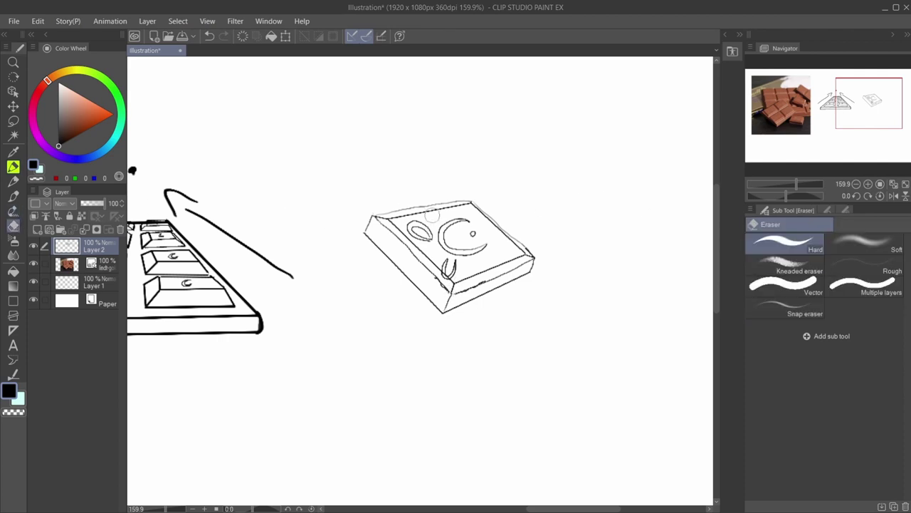
pyautogui.press('[')
pyautogui.press('[')
pyautogui.press('[')
pyautogui.press('[')
pyautogui.press('[')
pyautogui.moveTo(440, 274); pyautogui.dragTo(446, 277)
pyautogui.hotkey('ctrl', 'z')
# - Lasso the ornaments on the slab, transform them to sit within the inset top face, and deselect
pyautogui.click(13, 120)
pyautogui.moveTo(473, 207)
pyautogui.mouseDown()
pyautogui.moveTo(497, 246)
pyautogui.moveTo(454, 276)
pyautogui.moveTo(418, 235)
pyautogui.moveTo(417, 213)
pyautogui.moveTo(472, 206)
pyautogui.mouseUp()
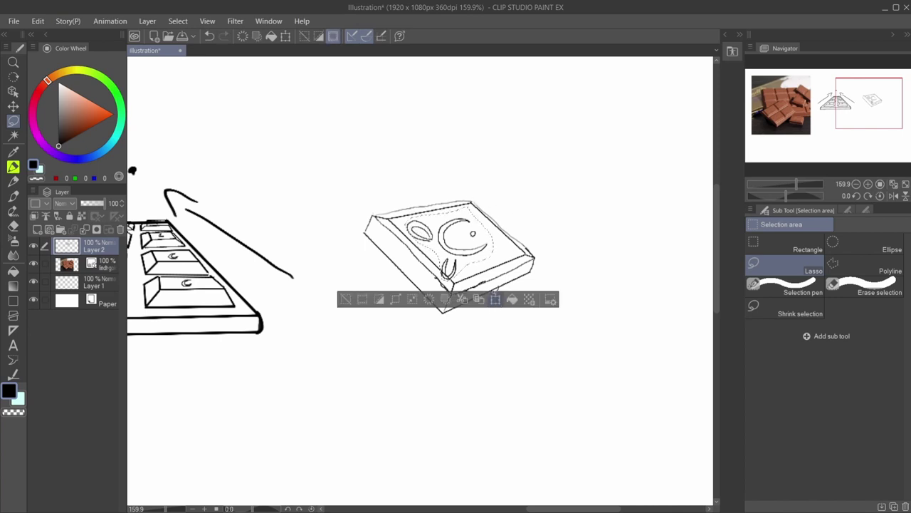
pyautogui.click(499, 299)
pyautogui.moveTo(485, 250); pyautogui.dragTo(487, 248)
pyautogui.moveTo(504, 203); pyautogui.dragTo(494, 211)
pyautogui.moveTo(476, 257); pyautogui.dragTo(478, 254)
pyautogui.click(427, 293)
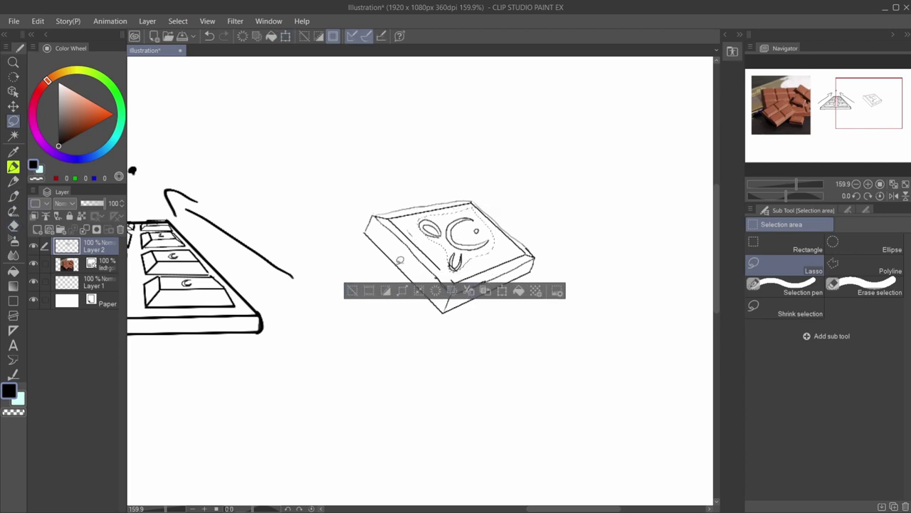
pyautogui.click(352, 292)
# - Redraw the inset edge where it meets the slab's front corner with the rough pen
pyautogui.click(13, 225)
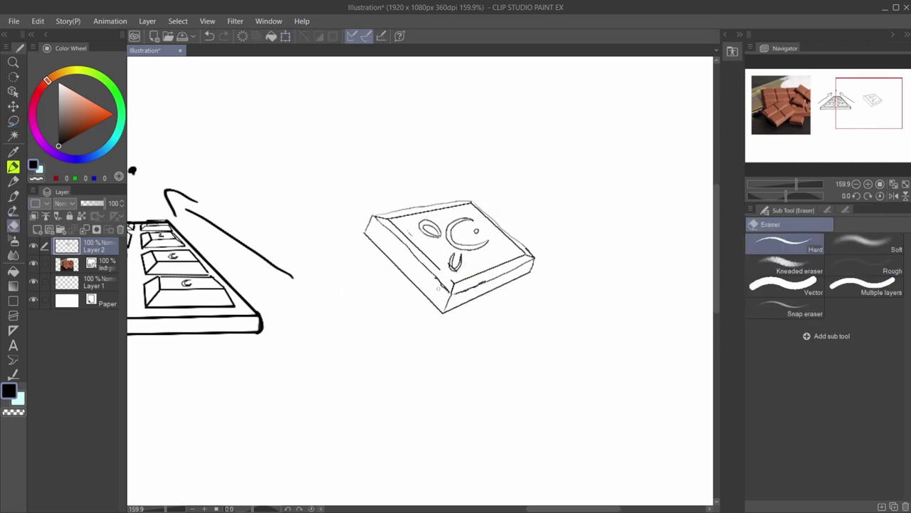
pyautogui.click(13, 166)
pyautogui.moveTo(428, 270); pyautogui.dragTo(453, 283)
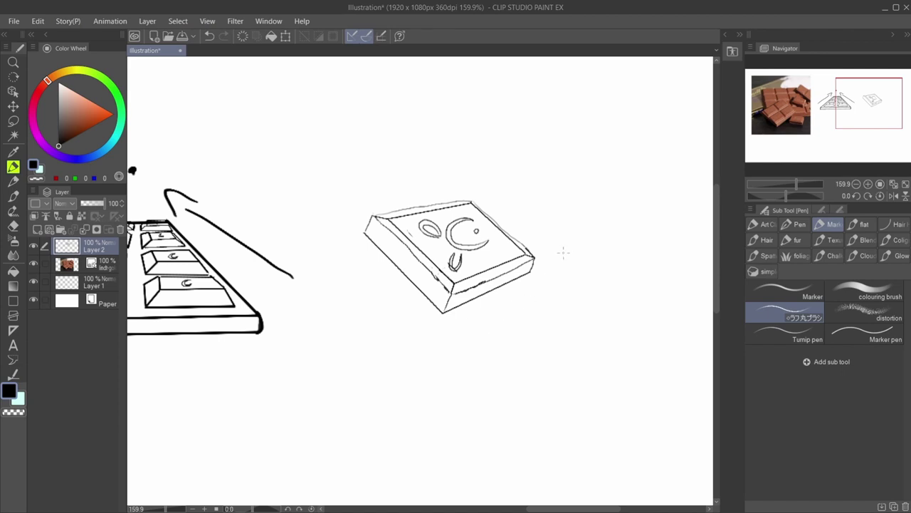
# - Rework the lower leaf ornament and add small leaf shapes beside the crescent on the slab
pyautogui.press('e')
pyautogui.moveTo(456, 270)
pyautogui.mouseDown()
pyautogui.moveTo(450, 253)
pyautogui.moveTo(456, 272)
pyautogui.moveTo(463, 253)
pyautogui.moveTo(457, 266)
pyautogui.moveTo(453, 257)
pyautogui.mouseUp()
pyautogui.click(14, 182)
pyautogui.moveTo(440, 224)
pyautogui.mouseDown()
pyautogui.moveTo(440, 213)
pyautogui.moveTo(439, 225)
pyautogui.moveTo(447, 224)
pyautogui.mouseUp()
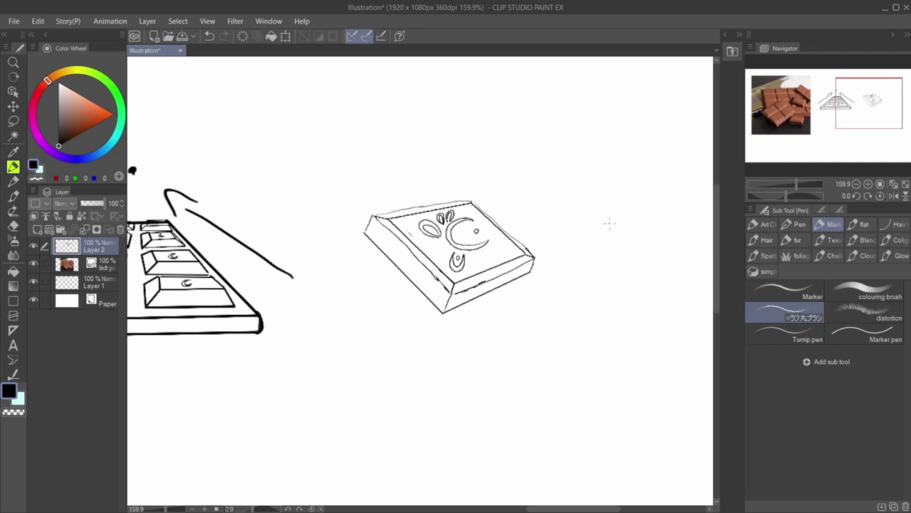
# - Annotate the side of the small loose piece in the reference photo with light pink marks and an arrow, and undo them
pyautogui.moveTo(798, 184)
pyautogui.mouseDown()
pyautogui.moveTo(786, 184)
pyautogui.moveTo(796, 188)
pyautogui.mouseUp()
pyautogui.moveTo(854, 119); pyautogui.dragTo(766, 105)
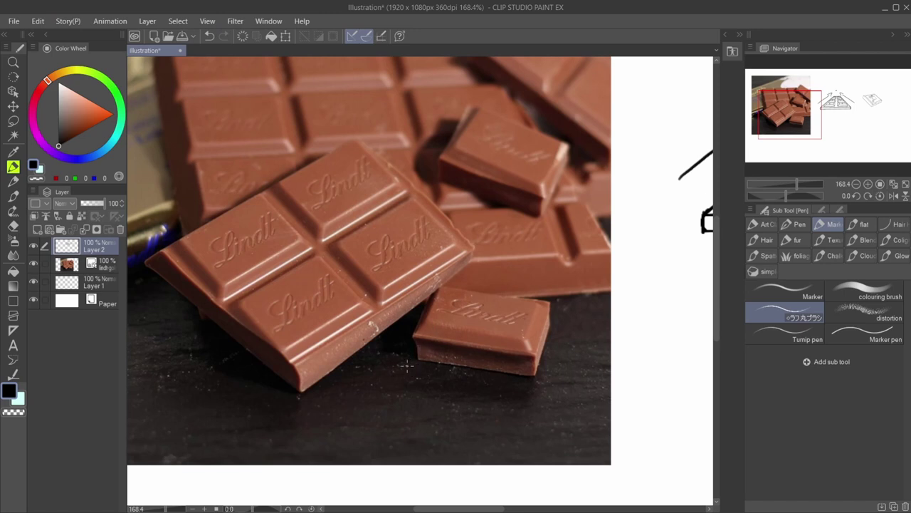
pyautogui.click(71, 93)
pyautogui.moveTo(400, 382)
pyautogui.mouseDown()
pyautogui.moveTo(407, 367)
pyautogui.moveTo(412, 379)
pyautogui.mouseUp()
pyautogui.moveTo(409, 339); pyautogui.dragTo(411, 357)
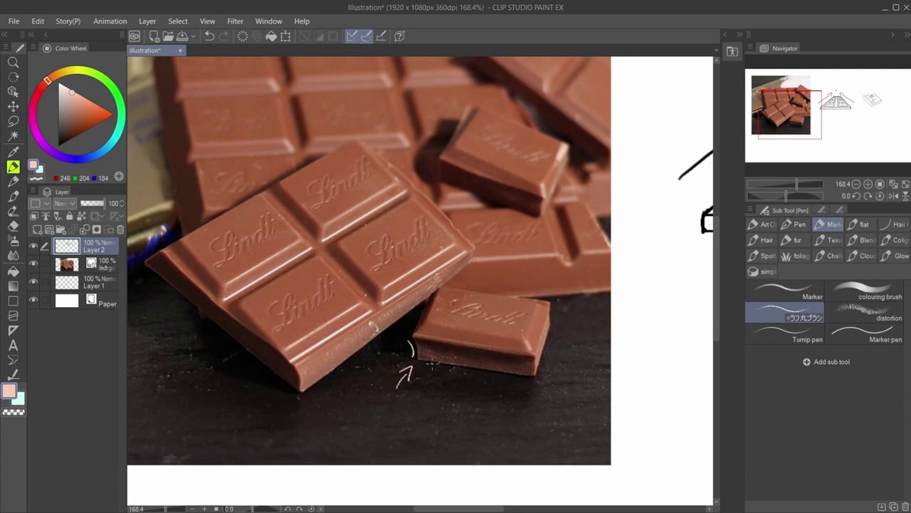
pyautogui.moveTo(425, 338)
pyautogui.mouseDown()
pyautogui.moveTo(421, 359)
pyautogui.moveTo(424, 339)
pyautogui.mouseUp()
pyautogui.hotkey('ctrl', 'z')
pyautogui.hotkey('ctrl', 'z')
pyautogui.hotkey('ctrl', 'z')
pyautogui.hotkey('ctrl', 'z')
pyautogui.hotkey('ctrl', 'z')
pyautogui.hotkey('ctrl', 'z')
# - Outline a long slanted bar in black with a rounded far end in the empty space below the earlier sketches
pyautogui.moveTo(781, 114); pyautogui.dragTo(844, 118)
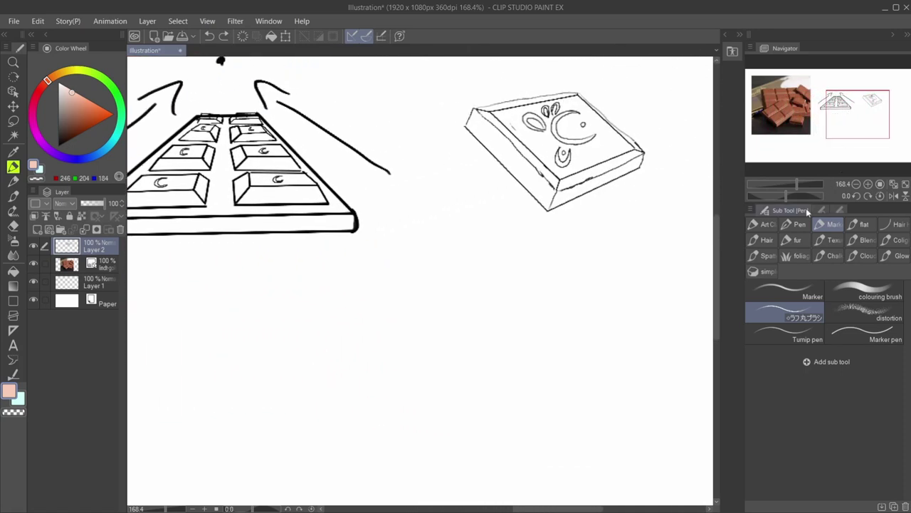
pyautogui.moveTo(797, 185); pyautogui.dragTo(792, 186)
pyautogui.moveTo(825, 99); pyautogui.dragTo(826, 109)
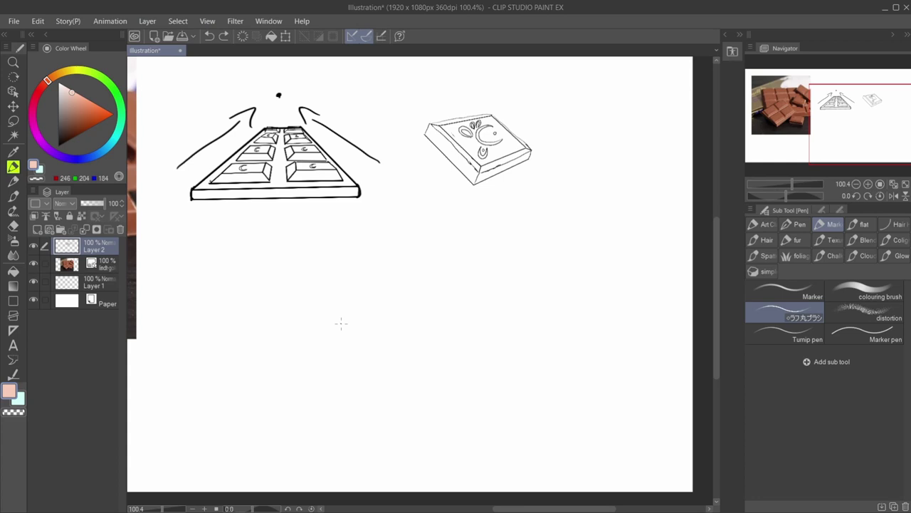
pyautogui.moveTo(244, 374); pyautogui.dragTo(242, 375)
pyautogui.hotkey('ctrl', 'z')
pyautogui.moveTo(258, 393)
pyautogui.mouseDown()
pyautogui.moveTo(425, 345)
pyautogui.moveTo(436, 326)
pyautogui.moveTo(419, 306)
pyautogui.moveTo(292, 334)
pyautogui.mouseUp()
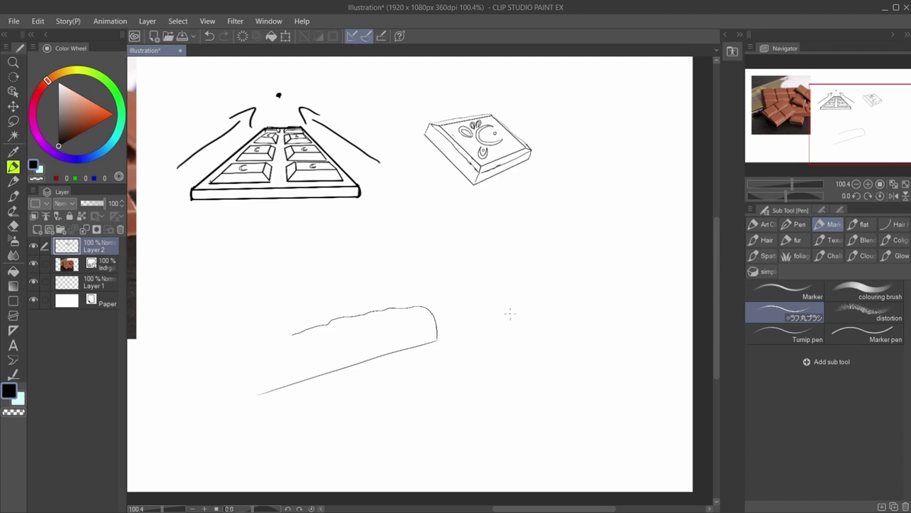
# - Sketch a crumpled wrapper flap with fold lines across the middle of the long bar
pyautogui.moveTo(320, 328); pyautogui.dragTo(313, 336)
pyautogui.moveTo(360, 332)
pyautogui.mouseDown()
pyautogui.moveTo(296, 335)
pyautogui.moveTo(343, 309)
pyautogui.moveTo(354, 317)
pyautogui.moveTo(316, 332)
pyautogui.mouseUp()
pyautogui.moveTo(336, 323)
pyautogui.mouseDown()
pyautogui.moveTo(331, 335)
pyautogui.moveTo(307, 330)
pyautogui.mouseUp()
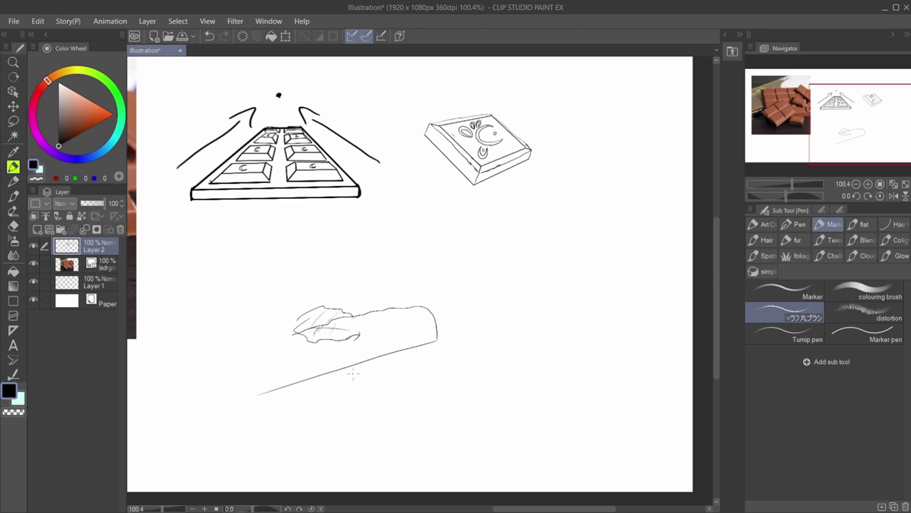
# - Complete the wrapped bar with its lower wrapper edge, rounded near section, pointed wrapper end and a lengthwise crease
pyautogui.moveTo(391, 340); pyautogui.dragTo(437, 338)
pyautogui.moveTo(352, 341)
pyautogui.mouseDown()
pyautogui.moveTo(436, 329)
pyautogui.moveTo(457, 336)
pyautogui.moveTo(305, 376)
pyautogui.mouseUp()
pyautogui.moveTo(298, 333)
pyautogui.mouseDown()
pyautogui.moveTo(239, 351)
pyautogui.moveTo(234, 377)
pyautogui.moveTo(231, 356)
pyautogui.moveTo(232, 383)
pyautogui.moveTo(268, 386)
pyautogui.moveTo(249, 394)
pyautogui.moveTo(220, 374)
pyautogui.mouseUp()
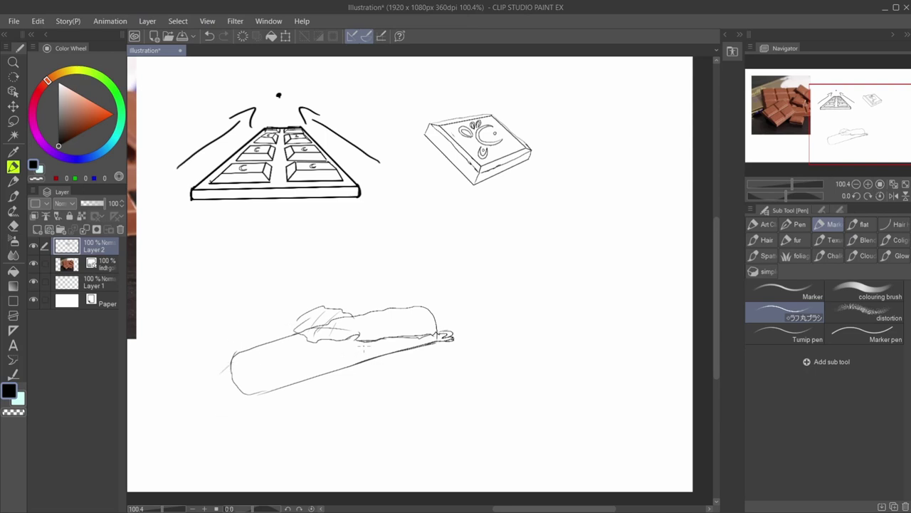
pyautogui.moveTo(346, 347)
pyautogui.mouseDown()
pyautogui.moveTo(226, 382)
pyautogui.moveTo(230, 394)
pyautogui.moveTo(204, 385)
pyautogui.moveTo(238, 371)
pyautogui.moveTo(222, 370)
pyautogui.moveTo(206, 389)
pyautogui.moveTo(235, 350)
pyautogui.mouseUp()
pyautogui.moveTo(229, 390); pyautogui.dragTo(256, 395)
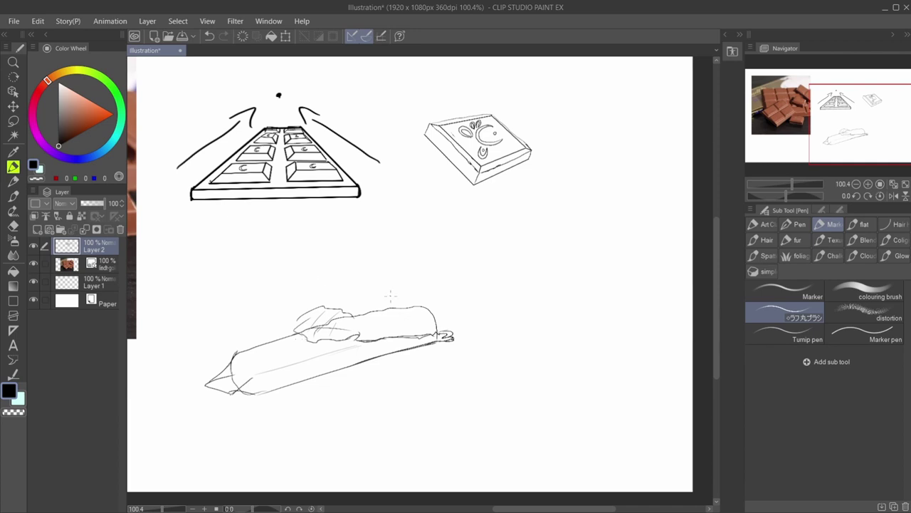
# - Erase the crumpled flap from the long bar and switch to the Darker pencil, undoing the first replacement strokes
pyautogui.press('e')
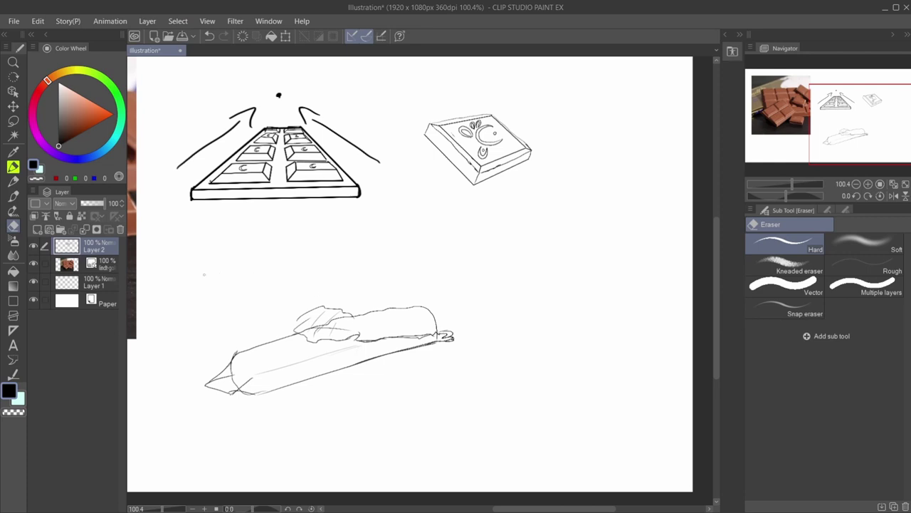
pyautogui.moveTo(337, 302)
pyautogui.mouseDown()
pyautogui.moveTo(306, 322)
pyautogui.moveTo(303, 342)
pyautogui.moveTo(349, 300)
pyautogui.moveTo(352, 341)
pyautogui.mouseUp()
pyautogui.click(12, 181)
pyautogui.moveTo(357, 339); pyautogui.dragTo(344, 328)
pyautogui.hotkey('ctrl', 'z')
pyautogui.moveTo(358, 332); pyautogui.dragTo(358, 342)
pyautogui.hotkey('ctrl', 'z')
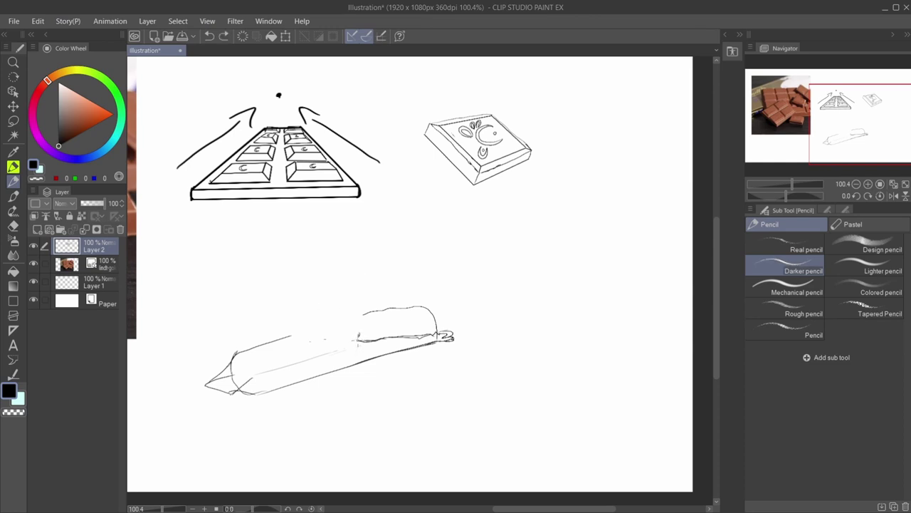
# - Redraw the folded wrapper flap on the long bar, reconnect the bar's upper contour and refine the wrapper's pointed end and creases
pyautogui.moveTo(358, 338); pyautogui.dragTo(331, 320)
pyautogui.moveTo(332, 320); pyautogui.dragTo(298, 326)
pyautogui.moveTo(359, 334)
pyautogui.mouseDown()
pyautogui.moveTo(302, 352)
pyautogui.moveTo(290, 333)
pyautogui.moveTo(303, 324)
pyautogui.moveTo(305, 347)
pyautogui.mouseUp()
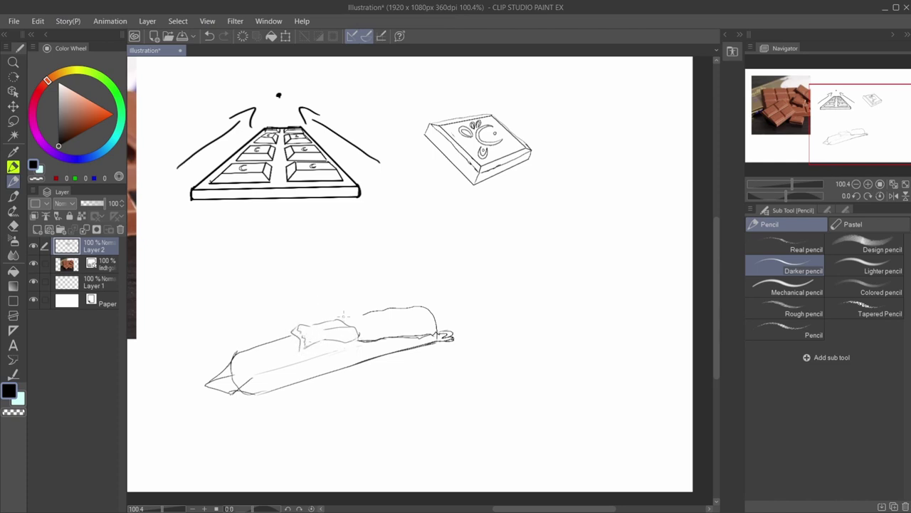
pyautogui.moveTo(359, 331)
pyautogui.mouseDown()
pyautogui.moveTo(358, 344)
pyautogui.moveTo(338, 333)
pyautogui.mouseUp()
pyautogui.moveTo(341, 324)
pyautogui.mouseDown()
pyautogui.moveTo(378, 309)
pyautogui.moveTo(426, 330)
pyautogui.moveTo(408, 331)
pyautogui.mouseUp()
pyautogui.moveTo(234, 356)
pyautogui.mouseDown()
pyautogui.moveTo(203, 385)
pyautogui.moveTo(234, 400)
pyautogui.moveTo(248, 377)
pyautogui.moveTo(235, 397)
pyautogui.moveTo(247, 386)
pyautogui.moveTo(254, 396)
pyautogui.moveTo(254, 378)
pyautogui.moveTo(397, 342)
pyautogui.mouseUp()
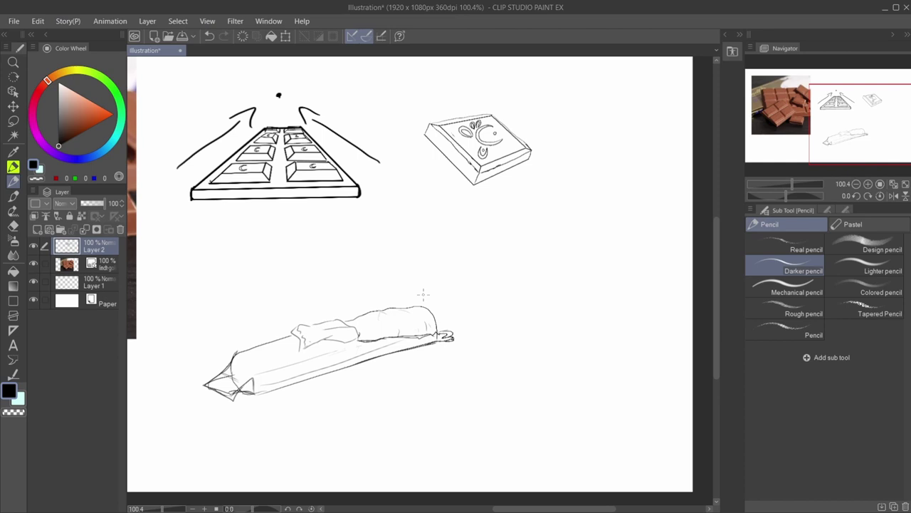
# - Sketch an upright wrapped bar beside the long bar, with a diagonally torn wrapper opening and a folded bottom edge
pyautogui.moveTo(843, 126); pyautogui.dragTo(868, 129)
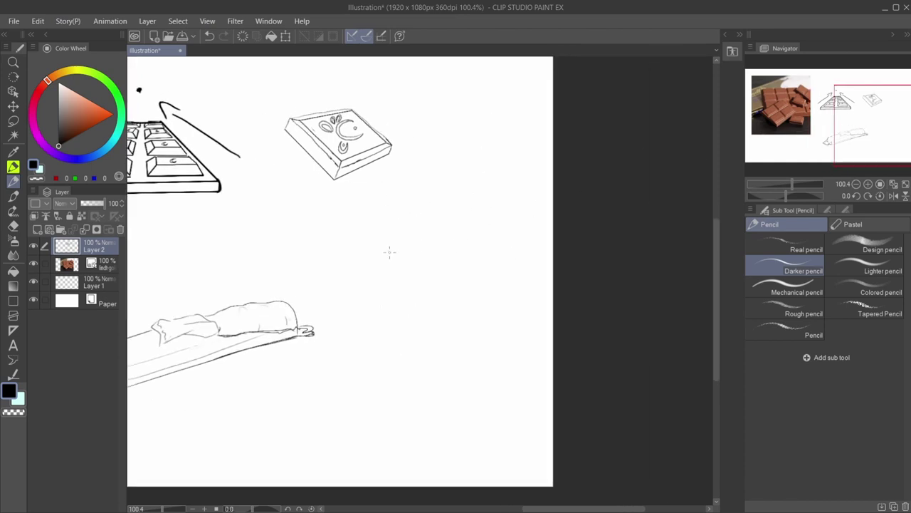
pyautogui.moveTo(378, 264)
pyautogui.mouseDown()
pyautogui.moveTo(379, 313)
pyautogui.moveTo(386, 295)
pyautogui.moveTo(441, 260)
pyautogui.moveTo(431, 299)
pyautogui.moveTo(376, 306)
pyautogui.moveTo(384, 296)
pyautogui.moveTo(382, 356)
pyautogui.moveTo(423, 361)
pyautogui.moveTo(436, 341)
pyautogui.moveTo(438, 295)
pyautogui.mouseUp()
pyautogui.moveTo(383, 358)
pyautogui.mouseDown()
pyautogui.moveTo(436, 363)
pyautogui.moveTo(388, 370)
pyautogui.moveTo(437, 364)
pyautogui.mouseUp()
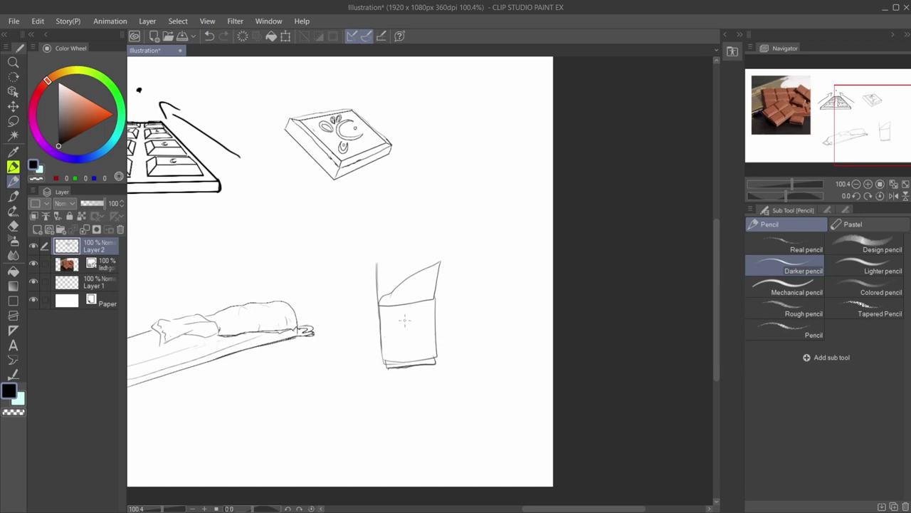
# - Draw sideways block lettering on the upright bar's wrapper, erasing the uppermost Y and replacing it with a dotted i
pyautogui.moveTo(406, 316)
pyautogui.mouseDown()
pyautogui.moveTo(383, 319)
pyautogui.moveTo(403, 324)
pyautogui.moveTo(421, 307)
pyautogui.moveTo(411, 319)
pyautogui.moveTo(420, 325)
pyautogui.moveTo(405, 335)
pyautogui.moveTo(428, 335)
pyautogui.moveTo(421, 345)
pyautogui.mouseUp()
pyautogui.moveTo(411, 333)
pyautogui.mouseDown()
pyautogui.moveTo(403, 350)
pyautogui.moveTo(394, 335)
pyautogui.moveTo(385, 350)
pyautogui.moveTo(413, 353)
pyautogui.moveTo(389, 353)
pyautogui.moveTo(411, 364)
pyautogui.moveTo(424, 351)
pyautogui.mouseUp()
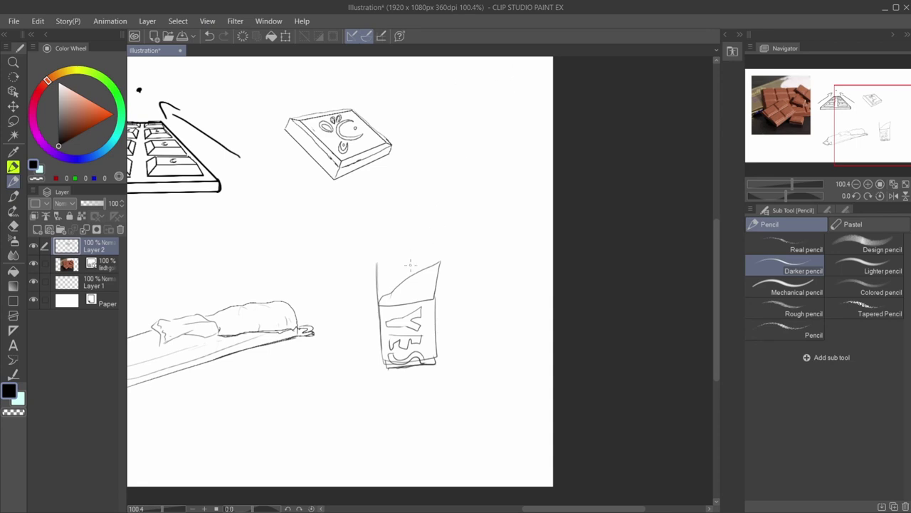
pyautogui.click(14, 226)
pyautogui.moveTo(409, 323)
pyautogui.mouseDown()
pyautogui.moveTo(420, 311)
pyautogui.moveTo(399, 329)
pyautogui.moveTo(416, 316)
pyautogui.moveTo(423, 326)
pyautogui.moveTo(390, 325)
pyautogui.mouseUp()
pyautogui.click(13, 166)
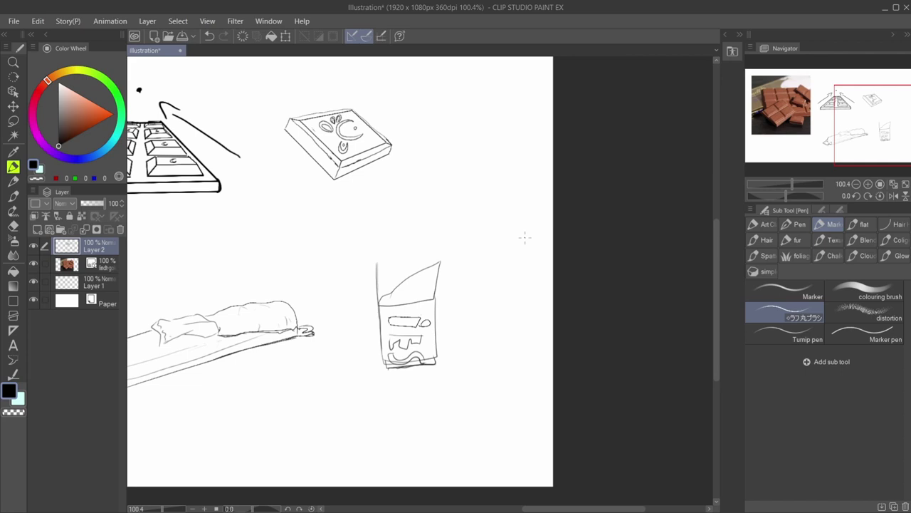
# - Draw the exposed chocolate's rounded edge and rectangular segments inside the torn wrapper with the rough round brush, undoing rejected strokes
pyautogui.moveTo(378, 305)
pyautogui.mouseDown()
pyautogui.moveTo(380, 266)
pyautogui.moveTo(433, 261)
pyautogui.moveTo(387, 282)
pyautogui.moveTo(407, 268)
pyautogui.moveTo(408, 283)
pyautogui.mouseUp()
pyautogui.hotkey('ctrl', 'z')
pyautogui.hotkey('ctrl', 'z')
pyautogui.hotkey('ctrl', 'z')
pyautogui.hotkey('ctrl', 'z')
pyautogui.moveTo(387, 269)
pyautogui.mouseDown()
pyautogui.moveTo(411, 267)
pyautogui.moveTo(397, 274)
pyautogui.mouseUp()
pyautogui.hotkey('ctrl', 'z')
pyautogui.hotkey('ctrl', 'z')
pyautogui.hotkey('ctrl', 'z')
pyautogui.hotkey('ctrl', 'z')
pyautogui.moveTo(396, 268)
pyautogui.mouseDown()
pyautogui.moveTo(403, 274)
pyautogui.moveTo(388, 274)
pyautogui.mouseUp()
pyautogui.hotkey('ctrl', 'z')
pyautogui.hotkey('ctrl', 'z')
pyautogui.moveTo(386, 267)
pyautogui.mouseDown()
pyautogui.moveTo(387, 275)
pyautogui.moveTo(402, 267)
pyautogui.moveTo(412, 273)
pyautogui.moveTo(388, 275)
pyautogui.moveTo(418, 275)
pyautogui.moveTo(387, 284)
pyautogui.moveTo(399, 289)
pyautogui.mouseUp()
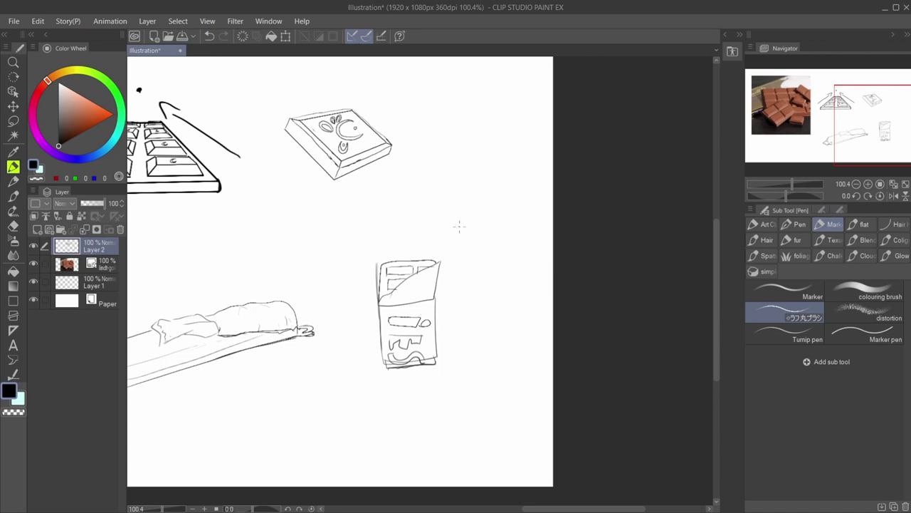
pyautogui.moveTo(793, 185); pyautogui.dragTo(788, 186)
pyautogui.moveTo(810, 139); pyautogui.dragTo(795, 130)
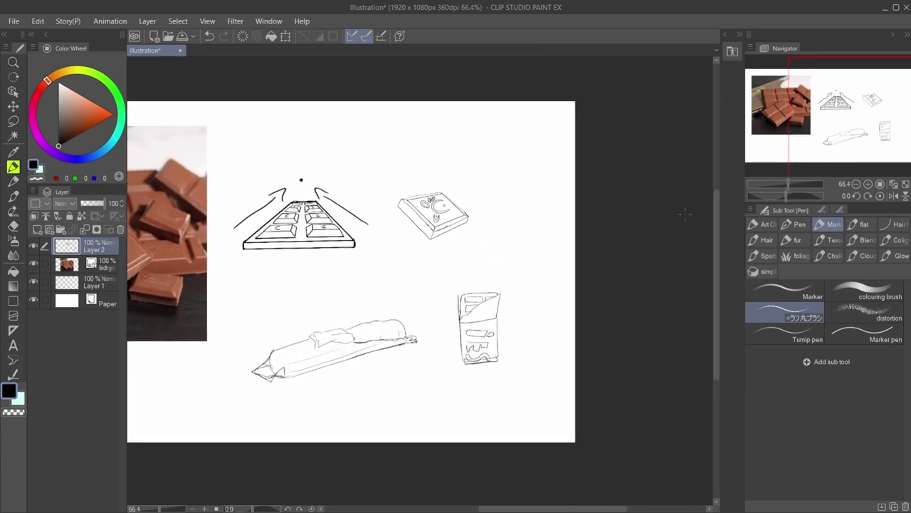
pyautogui.moveTo(786, 185); pyautogui.dragTo(793, 185)
pyautogui.moveTo(589, 248)
pyautogui.mouseDown()
pyautogui.moveTo(577, 280)
pyautogui.moveTo(593, 263)
pyautogui.mouseUp()
pyautogui.moveTo(425, 312); pyautogui.dragTo(420, 329)
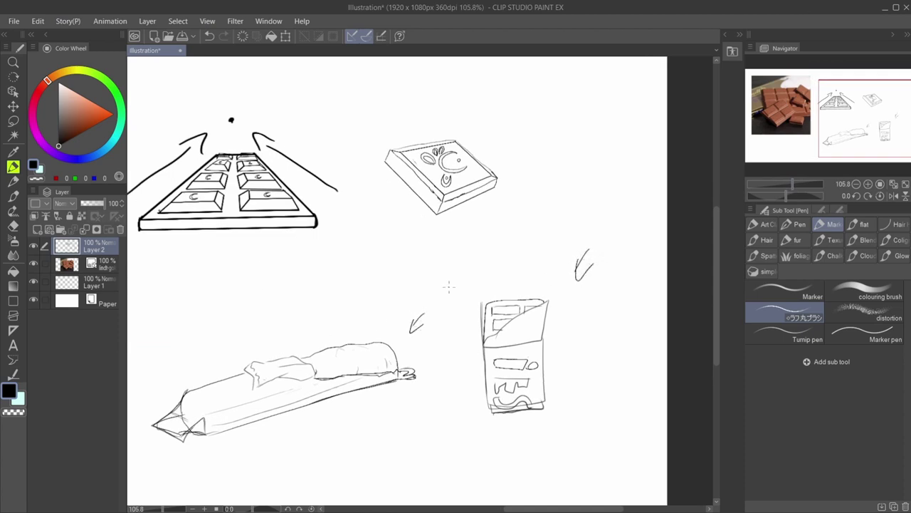
pyautogui.moveTo(429, 259); pyautogui.dragTo(440, 238)
pyautogui.hotkey('ctrl', 'z')
pyautogui.hotkey('ctrl', 'z')
pyautogui.hotkey('ctrl', 'z')
pyautogui.hotkey('ctrl', 'z')
pyautogui.hotkey('ctrl', 'z')
pyautogui.hotkey('ctrl', 'z')
pyautogui.hotkey('ctrl', 'z')
pyautogui.hotkey('ctrl', 'z')
# - Redraw the segment grid on the exposed chocolate of the upright wrapped bar
pyautogui.moveTo(491, 307); pyautogui.dragTo(490, 338)
pyautogui.moveTo(517, 303)
pyautogui.mouseDown()
pyautogui.moveTo(516, 318)
pyautogui.moveTo(504, 309)
pyautogui.moveTo(519, 308)
pyautogui.moveTo(514, 321)
pyautogui.mouseUp()
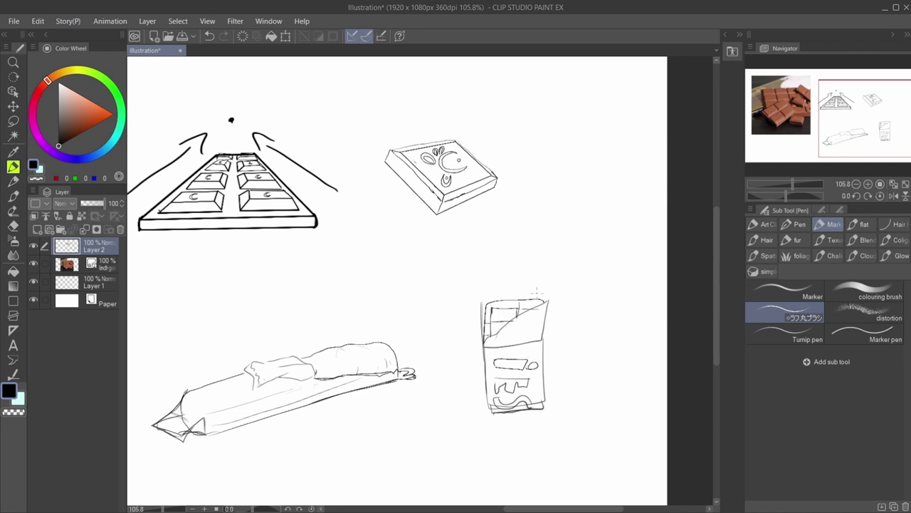
pyautogui.moveTo(803, 185); pyautogui.dragTo(789, 183)
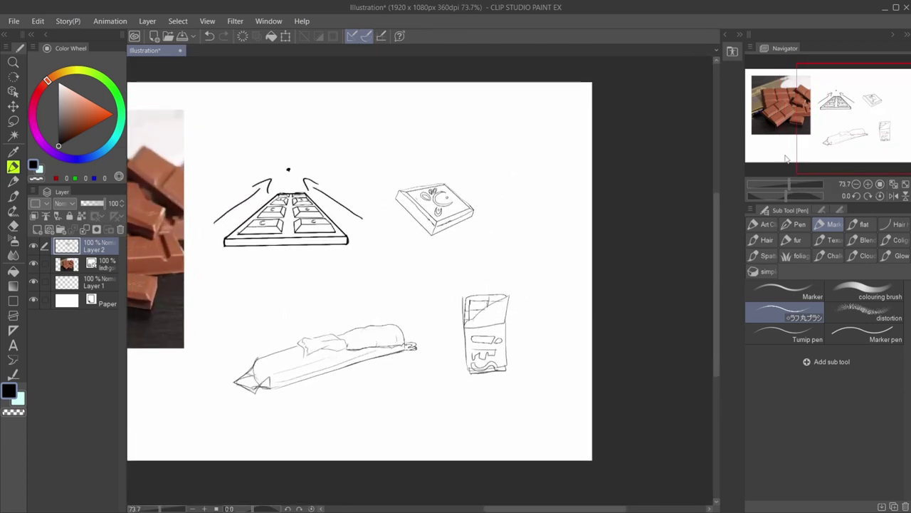
# - Add a layer above the sketch, sample brown from the reference photo, and create a folder containing a colouring layer beneath the line art
pyautogui.click(45, 217)
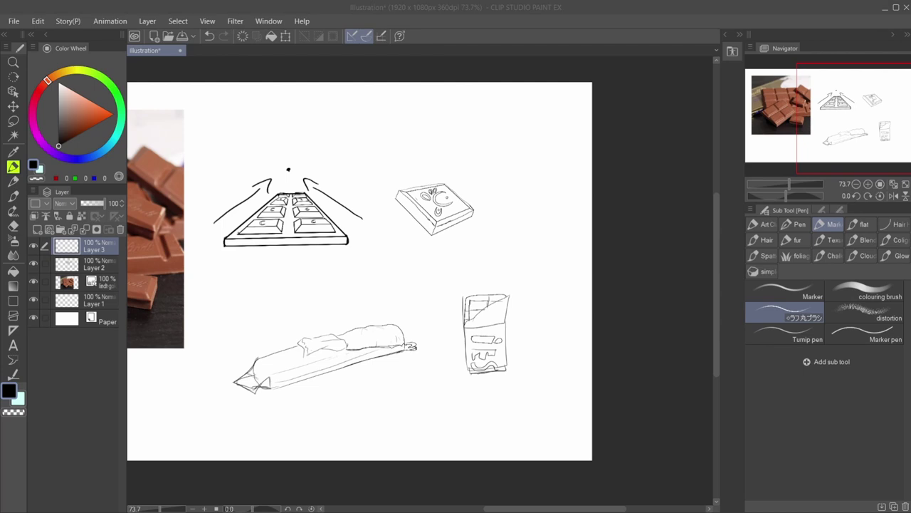
pyautogui.moveTo(789, 184); pyautogui.dragTo(797, 184)
pyautogui.click(14, 151)
pyautogui.moveTo(868, 118)
pyautogui.mouseDown()
pyautogui.moveTo(822, 119)
pyautogui.moveTo(839, 112)
pyautogui.mouseUp()
pyautogui.click(185, 277)
pyautogui.click(67, 261)
pyautogui.click(67, 282)
pyautogui.click(61, 229)
pyautogui.click(37, 229)
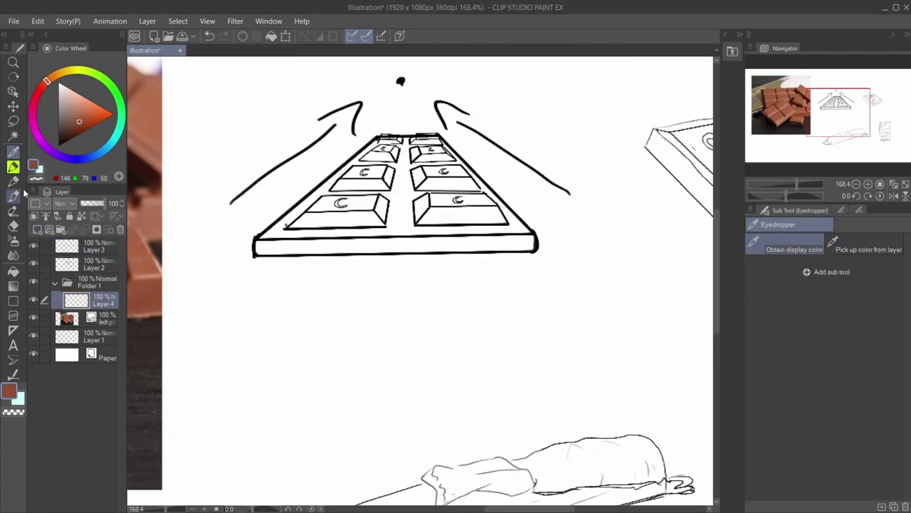
# - Paint the whole one-point perspective bar with the sampled reddish brown, including its front edge
pyautogui.click(14, 167)
pyautogui.moveTo(379, 171)
pyautogui.mouseDown()
pyautogui.moveTo(266, 246)
pyautogui.moveTo(519, 224)
pyautogui.moveTo(399, 213)
pyautogui.mouseUp()
pyautogui.moveTo(275, 249); pyautogui.dragTo(515, 248)
pyautogui.moveTo(321, 249); pyautogui.dragTo(477, 253)
pyautogui.moveTo(291, 206); pyautogui.dragTo(346, 162)
pyautogui.moveTo(377, 138); pyautogui.dragTo(443, 137)
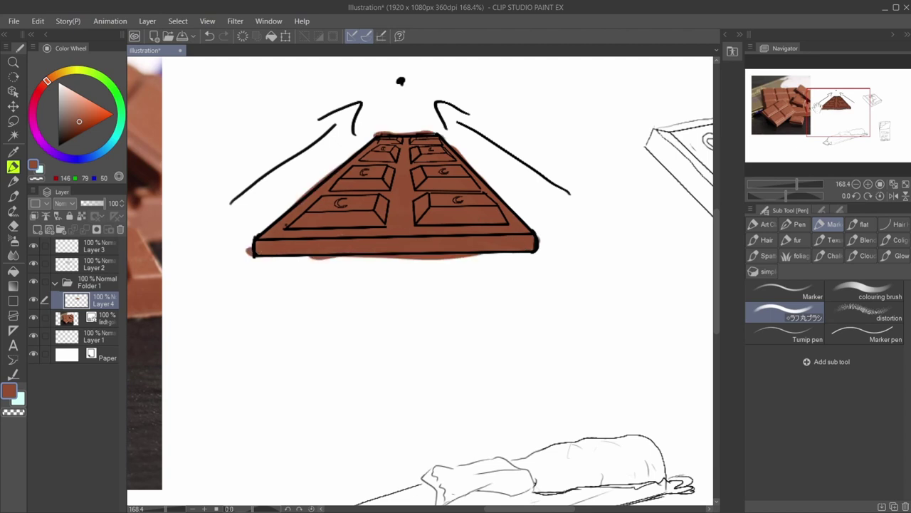
# - Block in the ornamented bevelled slab's top face and sides with the same reddish brown
pyautogui.moveTo(839, 112); pyautogui.dragTo(872, 109)
pyautogui.moveTo(450, 143); pyautogui.dragTo(393, 212)
pyautogui.moveTo(346, 178); pyautogui.dragTo(429, 255)
pyautogui.moveTo(429, 254); pyautogui.dragTo(516, 203)
pyautogui.moveTo(448, 143); pyautogui.dragTo(491, 192)
pyautogui.moveTo(510, 215); pyautogui.dragTo(470, 232)
pyautogui.moveTo(404, 148); pyautogui.dragTo(346, 159)
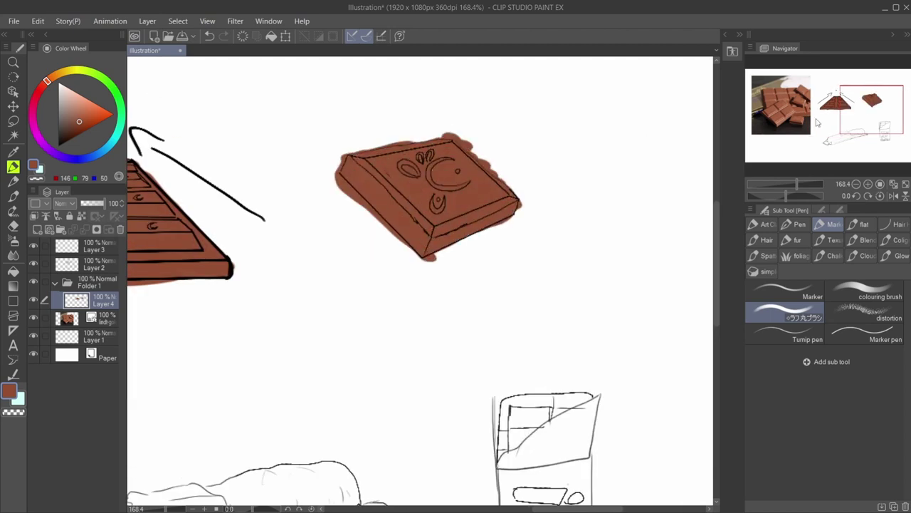
# - Recolour the bevelled slab in dark brown (RGB 77, 60, 52) with the Fill tool and brush over the remaining areas
pyautogui.moveTo(465, 194); pyautogui.dragTo(454, 172)
pyautogui.click(63, 129)
pyautogui.click(13, 271)
pyautogui.click(409, 169)
pyautogui.click(374, 187)
pyautogui.click(13, 167)
pyautogui.moveTo(436, 120)
pyautogui.mouseDown()
pyautogui.moveTo(394, 164)
pyautogui.moveTo(447, 146)
pyautogui.mouseUp()
pyautogui.moveTo(396, 187); pyautogui.dragTo(502, 186)
pyautogui.moveTo(501, 186); pyautogui.dragTo(442, 203)
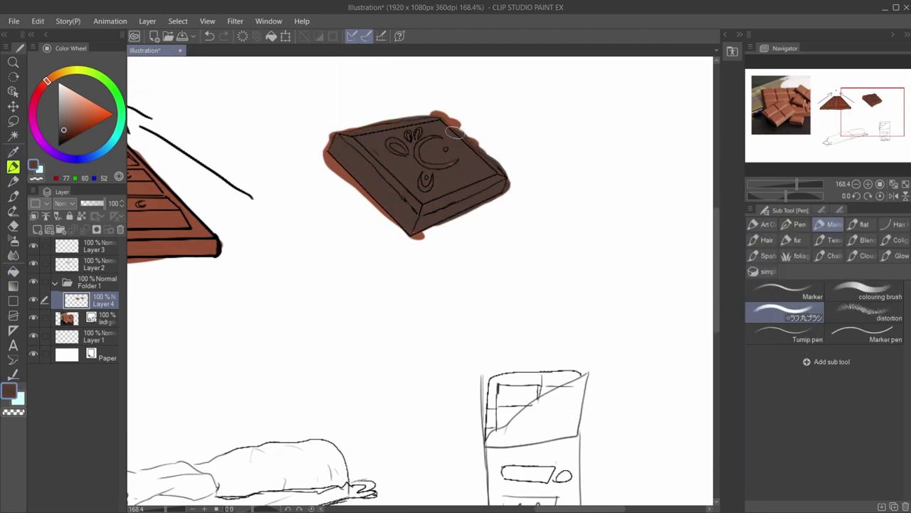
# - Paint the exposed chocolate of the upright wrapped bar and the long bar in medium brown
pyautogui.moveTo(509, 299); pyautogui.dragTo(501, 178)
pyautogui.click(72, 124)
pyautogui.moveTo(487, 259)
pyautogui.mouseDown()
pyautogui.moveTo(485, 298)
pyautogui.moveTo(568, 253)
pyautogui.mouseUp()
pyautogui.moveTo(568, 253); pyautogui.dragTo(487, 262)
pyautogui.moveTo(320, 306); pyautogui.dragTo(514, 284)
pyautogui.moveTo(388, 319)
pyautogui.mouseDown()
pyautogui.moveTo(418, 345)
pyautogui.moveTo(506, 299)
pyautogui.mouseUp()
pyautogui.moveTo(507, 299)
pyautogui.mouseDown()
pyautogui.moveTo(492, 343)
pyautogui.moveTo(402, 347)
pyautogui.mouseUp()
pyautogui.moveTo(420, 331)
pyautogui.mouseDown()
pyautogui.moveTo(510, 320)
pyautogui.moveTo(424, 303)
pyautogui.moveTo(252, 334)
pyautogui.mouseUp()
# - Add another layer to the colour folder, reselect the existing colour layer and brush a sampled tone over the long bar's exposed chocolate
pyautogui.scroll(-10, 427, 281)
pyautogui.scroll(10, 486, 278)
pyautogui.click(37, 229)
pyautogui.click(85, 318)
pyautogui.click(14, 151)
pyautogui.click(306, 338)
pyautogui.click(12, 166)
pyautogui.moveTo(384, 349); pyautogui.dragTo(353, 334)
pyautogui.moveTo(317, 319)
pyautogui.mouseDown()
pyautogui.moveTo(259, 337)
pyautogui.moveTo(289, 352)
pyautogui.moveTo(334, 342)
pyautogui.mouseUp()
# - Brush dark purplish-brown shadows (RGB 90, 39, 51) over the long bar's exposed chocolate, soften the tones and use the colouring brush
pyautogui.click(69, 129)
pyautogui.click(44, 145)
pyautogui.moveTo(346, 338); pyautogui.dragTo(395, 350)
pyautogui.moveTo(346, 330); pyautogui.dragTo(347, 343)
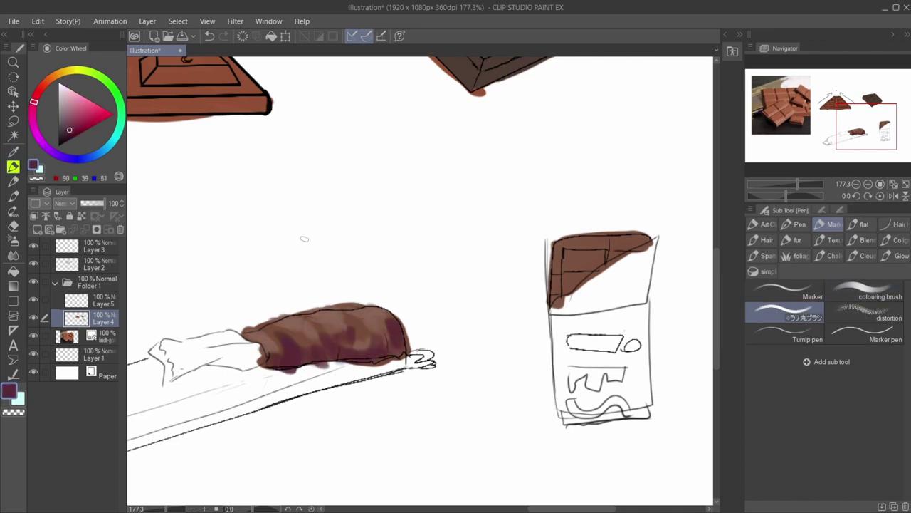
pyautogui.moveTo(278, 360)
pyautogui.mouseDown()
pyautogui.moveTo(356, 338)
pyautogui.moveTo(394, 340)
pyautogui.mouseUp()
pyautogui.moveTo(273, 326)
pyautogui.mouseDown()
pyautogui.moveTo(325, 333)
pyautogui.moveTo(346, 312)
pyautogui.moveTo(368, 339)
pyautogui.mouseUp()
pyautogui.keyDown('alt'); pyautogui.click(279, 321); pyautogui.keyUp('alt')
pyautogui.press(',')
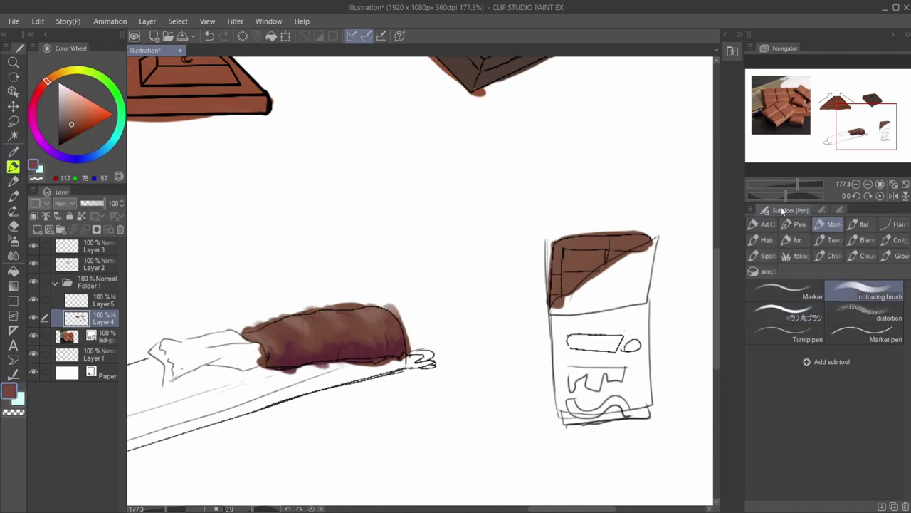
# - Model the long bar's chocolate with lighter bumps along its upper side and dark brown shading on its underside and wrapper end
pyautogui.scroll(1, 395, 325)
pyautogui.keyDown('alt'); pyautogui.click(298, 358); pyautogui.keyUp('alt')
pyautogui.moveTo(275, 356)
pyautogui.mouseDown()
pyautogui.moveTo(346, 339)
pyautogui.moveTo(363, 319)
pyautogui.mouseUp()
pyautogui.click(75, 107)
pyautogui.moveTo(264, 325)
pyautogui.mouseDown()
pyautogui.moveTo(328, 320)
pyautogui.moveTo(271, 319)
pyautogui.moveTo(386, 314)
pyautogui.mouseUp()
pyautogui.click(76, 125)
pyautogui.hotkey('ctrl', 'z')
pyautogui.click(67, 131)
pyautogui.moveTo(249, 367); pyautogui.dragTo(310, 368)
pyautogui.moveTo(235, 337); pyautogui.dragTo(265, 372)
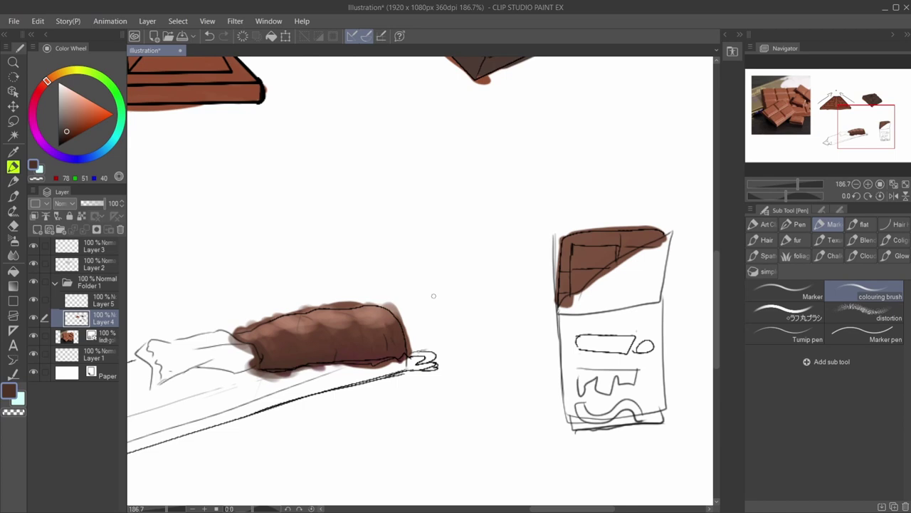
# - Shade the upright bar's chocolate segments with lighter brown edges, dark brown grooves and a faint embossed mark
pyautogui.moveTo(667, 211); pyautogui.dragTo(468, 234)
pyautogui.keyDown('alt'); pyautogui.click(160, 340); pyautogui.keyUp('alt')
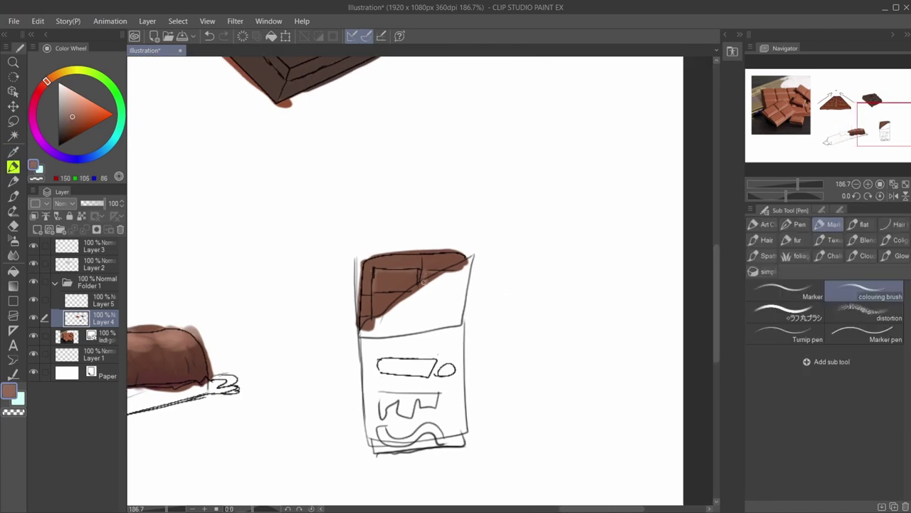
pyautogui.moveTo(372, 266); pyautogui.dragTo(371, 326)
pyautogui.moveTo(408, 269); pyautogui.dragTo(452, 268)
pyautogui.click(69, 127)
pyautogui.keyDown('alt'); pyautogui.click(388, 289); pyautogui.keyUp('alt')
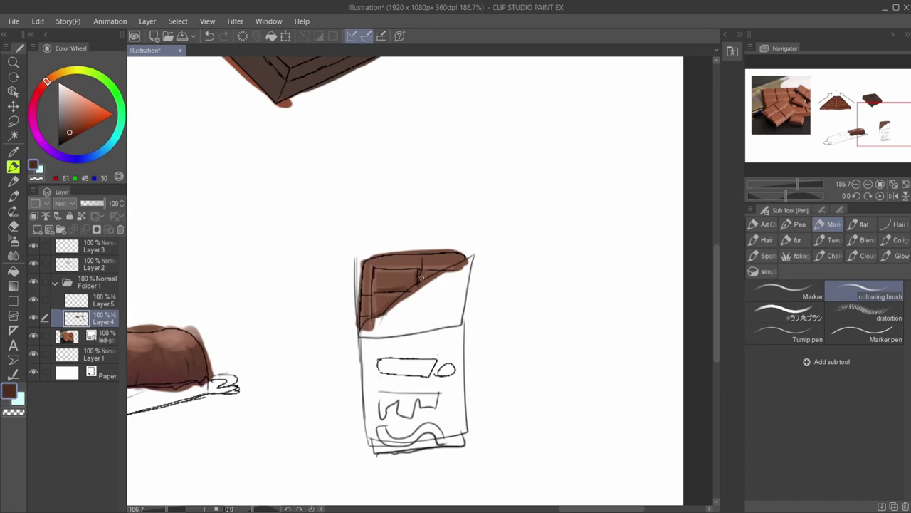
pyautogui.keyDown('alt'); pyautogui.click(397, 289); pyautogui.keyUp('alt')
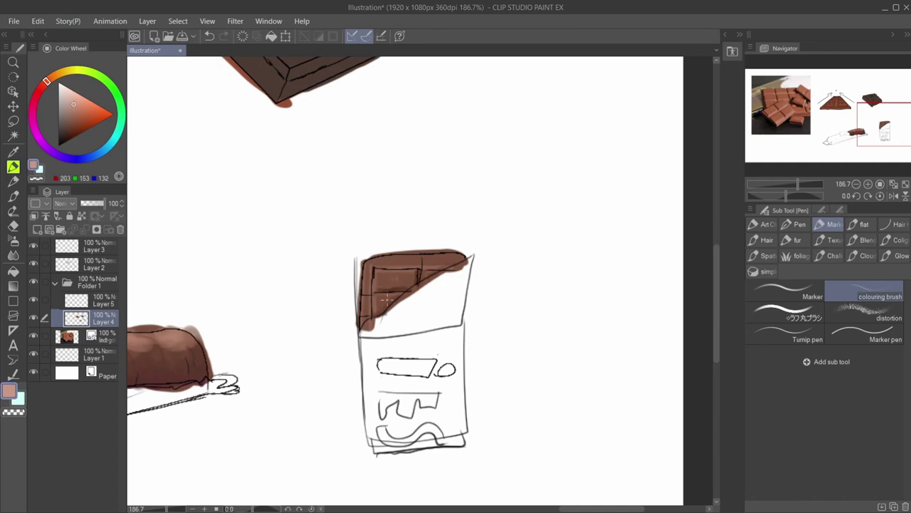
pyautogui.click(154, 36)
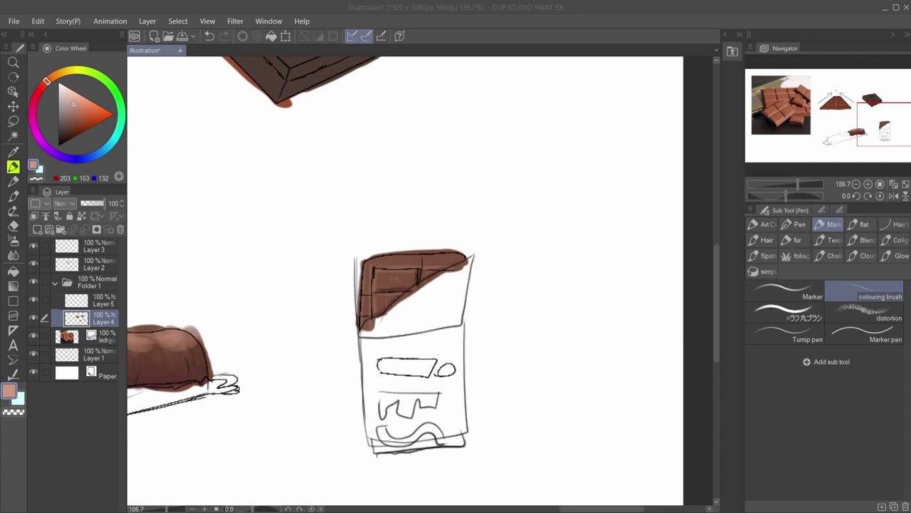
pyautogui.click(74, 127)
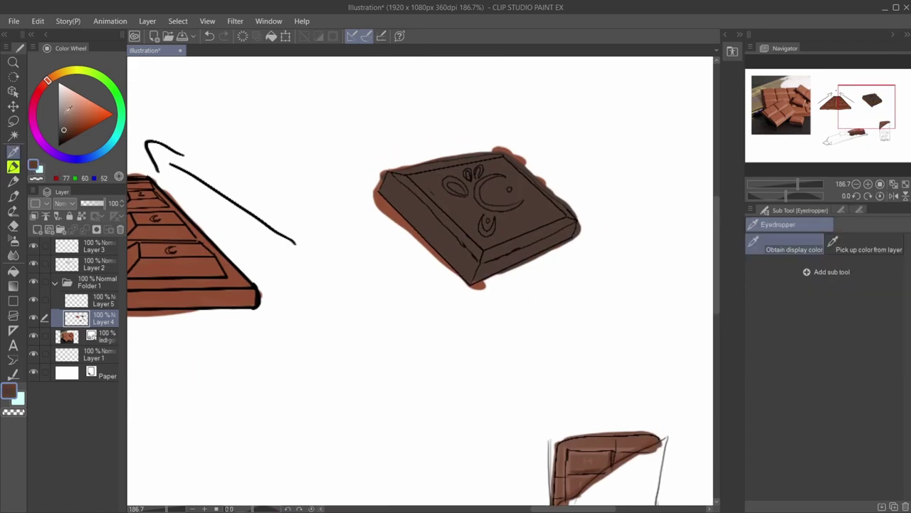
# - Darken the bevelled slab's side faces and edges, and softly lighten its top face and rear bevel
pyautogui.moveTo(443, 237); pyautogui.dragTo(461, 258)
pyautogui.press('[')
pyautogui.moveTo(514, 158); pyautogui.dragTo(573, 220)
pyautogui.moveTo(501, 247)
pyautogui.mouseDown()
pyautogui.moveTo(548, 228)
pyautogui.moveTo(558, 213)
pyautogui.mouseUp()
pyautogui.moveTo(63, 137); pyautogui.dragTo(65, 127)
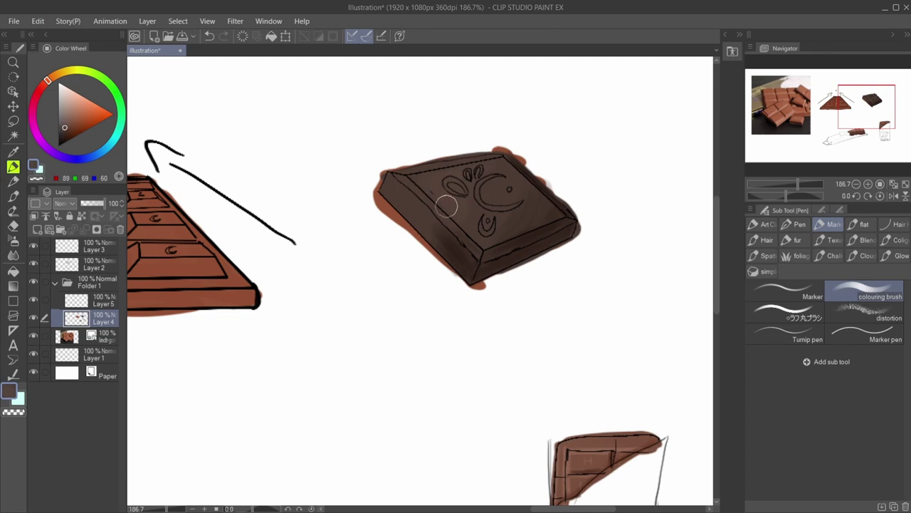
pyautogui.click(65, 122)
pyautogui.moveTo(390, 176)
pyautogui.mouseDown()
pyautogui.moveTo(459, 149)
pyautogui.moveTo(413, 175)
pyautogui.moveTo(479, 169)
pyautogui.moveTo(427, 111)
pyautogui.moveTo(486, 155)
pyautogui.mouseUp()
# - Fill the slab's crescent, dots, petals and lower motif with very dark brown (RGB 43, 26, 18)
pyautogui.scroll(5, 497, 229)
pyautogui.moveTo(387, 93); pyautogui.dragTo(333, 217)
pyautogui.click(64, 138)
pyautogui.moveTo(393, 230)
pyautogui.mouseDown()
pyautogui.moveTo(389, 261)
pyautogui.moveTo(409, 288)
pyautogui.moveTo(511, 282)
pyautogui.mouseUp()
pyautogui.click(477, 244)
pyautogui.click(418, 332)
pyautogui.moveTo(397, 338); pyautogui.dragTo(435, 341)
pyautogui.moveTo(354, 200); pyautogui.dragTo(368, 212)
pyautogui.moveTo(385, 196); pyautogui.dragTo(398, 199)
pyautogui.moveTo(356, 246)
pyautogui.mouseDown()
pyautogui.moveTo(321, 212)
pyautogui.moveTo(351, 261)
pyautogui.mouseUp()
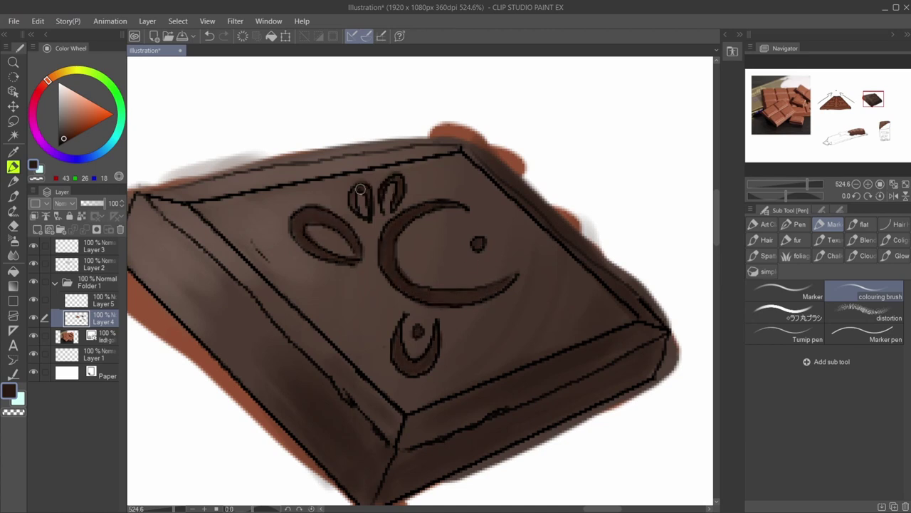
# - Add lighter brown highlights inside the slab's engraved crescent, petals, dots and lower motif, undoing one stroke
pyautogui.click(65, 113)
pyautogui.moveTo(408, 279); pyautogui.dragTo(420, 288)
pyautogui.click(65, 121)
pyautogui.hotkey('ctrl', 'z')
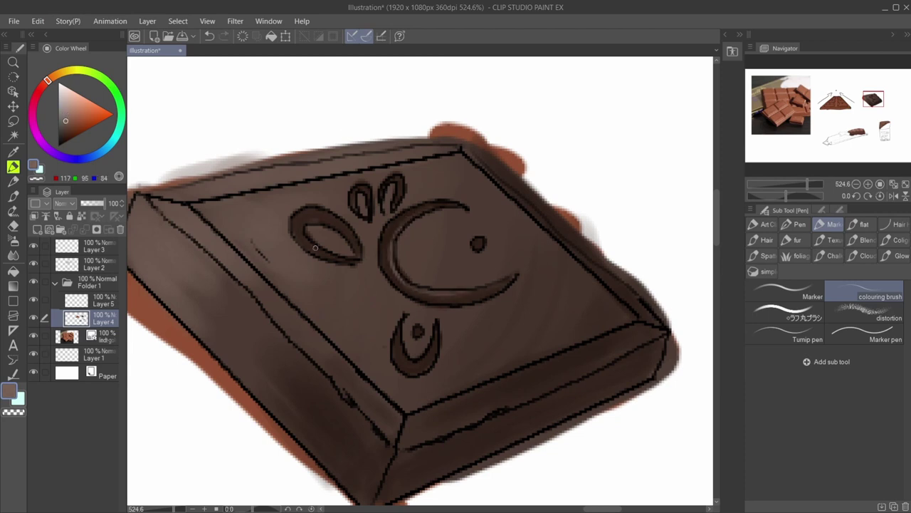
pyautogui.click(419, 332)
pyautogui.moveTo(400, 335); pyautogui.dragTo(401, 354)
# - Highlight the slab's far-left corner and bevels in pale brown (RGB 200, 164, 147) with a smaller brush, and switch to Finger tip blending
pyautogui.moveTo(807, 184)
pyautogui.mouseDown()
pyautogui.moveTo(792, 188)
pyautogui.moveTo(807, 189)
pyautogui.mouseUp()
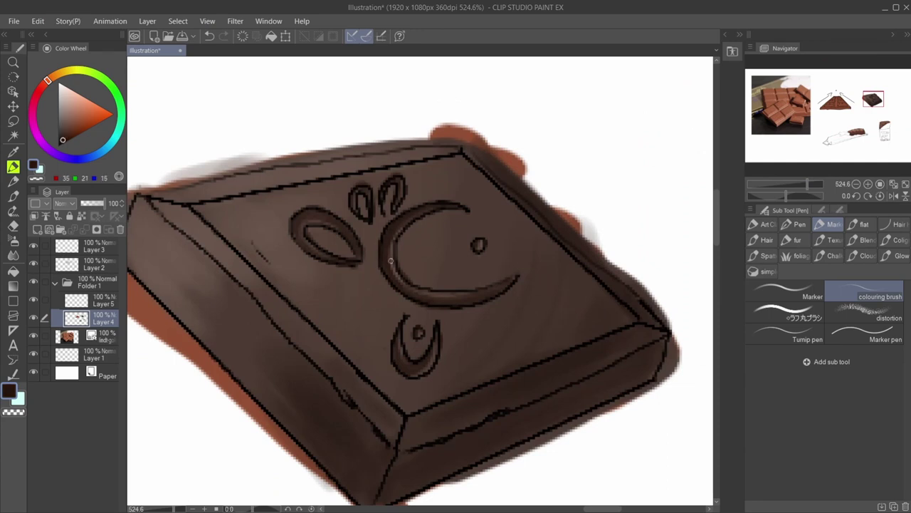
pyautogui.click(69, 102)
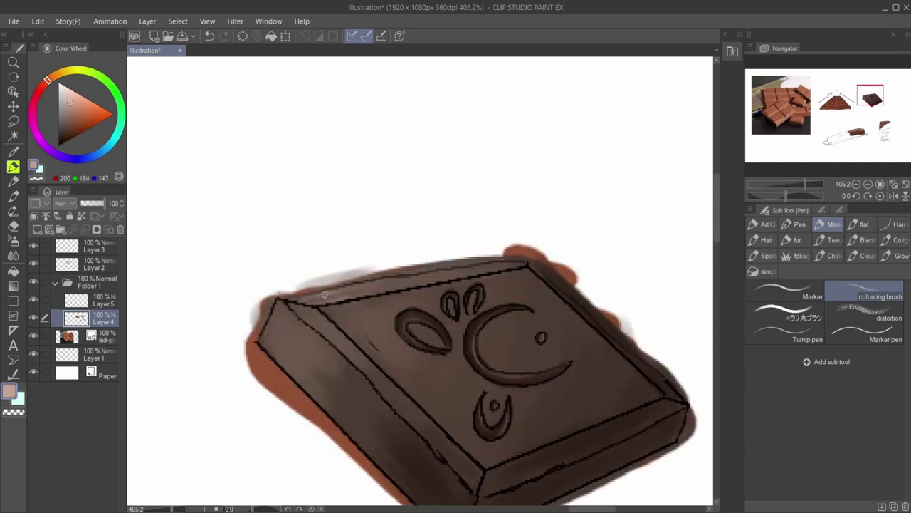
pyautogui.moveTo(289, 303)
pyautogui.mouseDown()
pyautogui.moveTo(317, 324)
pyautogui.moveTo(282, 371)
pyautogui.moveTo(327, 363)
pyautogui.mouseUp()
pyautogui.press('[')
pyautogui.press('[')
pyautogui.press('[')
pyautogui.press('[')
pyautogui.moveTo(306, 297)
pyautogui.mouseDown()
pyautogui.moveTo(519, 258)
pyautogui.moveTo(356, 287)
pyautogui.mouseUp()
pyautogui.moveTo(327, 314); pyautogui.dragTo(392, 376)
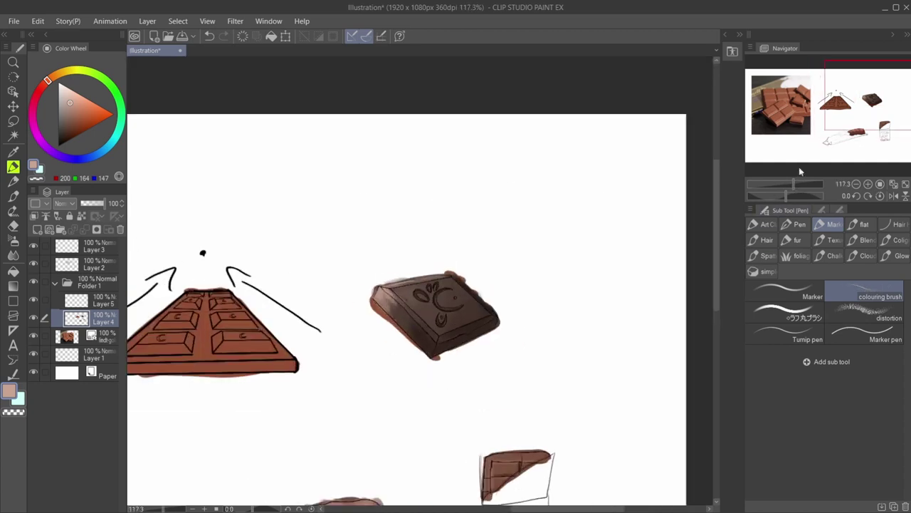
pyautogui.press('j')
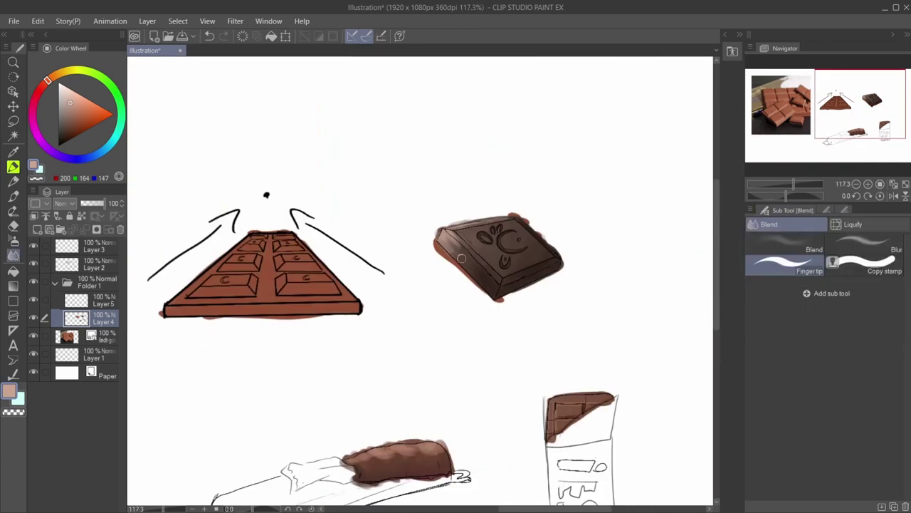
# - Fill the top faces of the perspective bar's raised pieces with lighter brown (RGB 166, 91, 66)
pyautogui.moveTo(828, 119); pyautogui.dragTo(842, 102)
pyautogui.moveTo(793, 184); pyautogui.dragTo(800, 184)
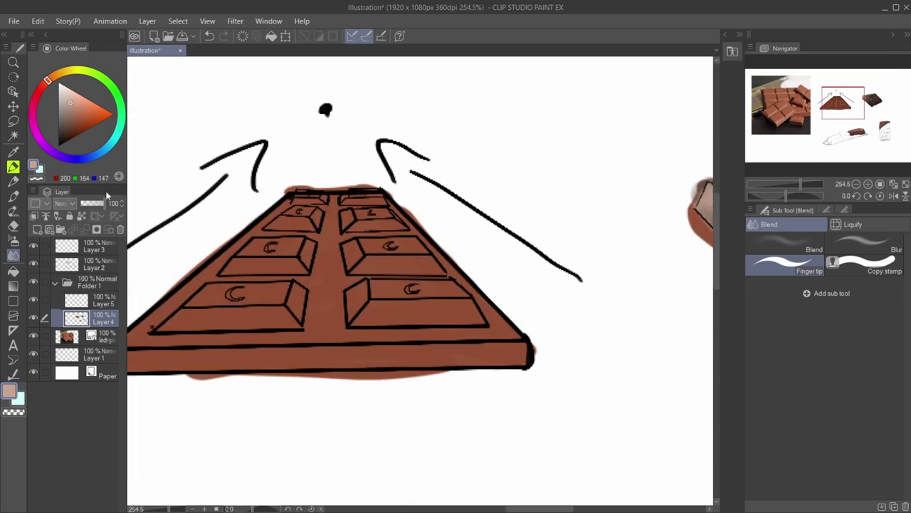
pyautogui.click(13, 151)
pyautogui.click(290, 236)
pyautogui.click(11, 168)
pyautogui.click(13, 271)
pyautogui.click(431, 289)
pyautogui.click(410, 244)
pyautogui.click(385, 213)
pyautogui.click(286, 246)
pyautogui.click(292, 209)
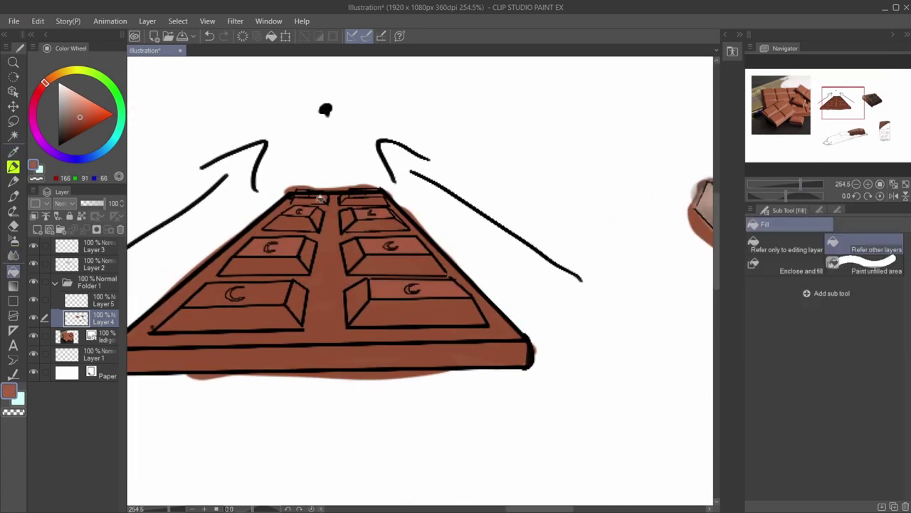
pyautogui.click(260, 291)
# - Fill the sloped side and front faces of the perspective bar's pieces with darker brown (RGB 109, 59, 43)
pyautogui.click(347, 219)
pyautogui.click(356, 250)
pyautogui.click(356, 302)
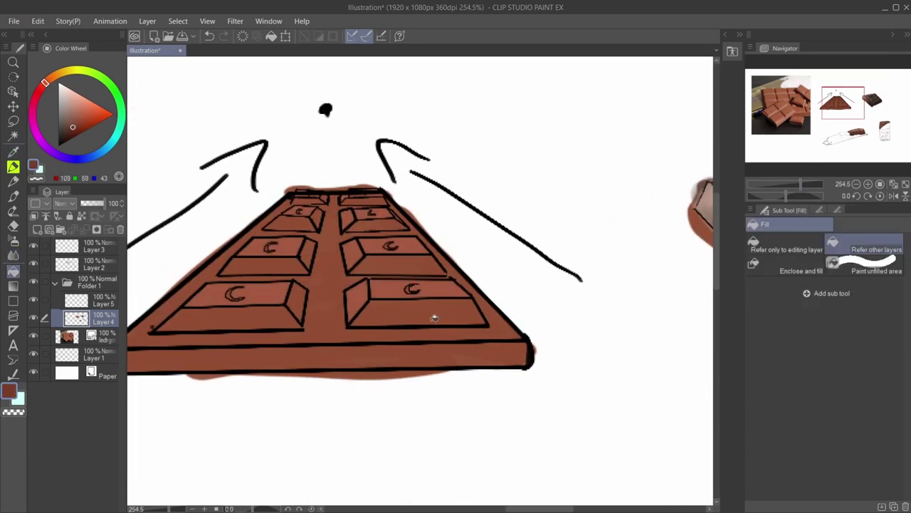
pyautogui.click(416, 317)
pyautogui.click(402, 269)
pyautogui.click(264, 268)
pyautogui.click(288, 225)
pyautogui.click(228, 317)
pyautogui.click(308, 253)
pyautogui.click(303, 205)
# - Brush soft brown shading over the perspective bar's pieces, grooves, outer rim and front edge, sampling browns from the drawing
pyautogui.press('p')
pyautogui.moveTo(400, 200)
pyautogui.mouseDown()
pyautogui.moveTo(514, 330)
pyautogui.moveTo(346, 354)
pyautogui.mouseUp()
pyautogui.moveTo(335, 231)
pyautogui.mouseDown()
pyautogui.moveTo(336, 208)
pyautogui.moveTo(299, 338)
pyautogui.moveTo(419, 304)
pyautogui.mouseUp()
pyautogui.moveTo(239, 309); pyautogui.dragTo(361, 209)
pyautogui.keyDown('alt'); pyautogui.click(439, 201); pyautogui.keyUp('alt')
pyautogui.moveTo(667, 314); pyautogui.dragTo(563, 331)
pyautogui.moveTo(488, 287); pyautogui.dragTo(590, 282)
pyautogui.moveTo(404, 285); pyautogui.dragTo(307, 289)
pyautogui.moveTo(391, 232); pyautogui.dragTo(350, 233)
pyautogui.moveTo(540, 235); pyautogui.dragTo(476, 238)
pyautogui.moveTo(430, 193); pyautogui.dragTo(401, 193)
pyautogui.moveTo(518, 168); pyautogui.dragTo(620, 276)
pyautogui.moveTo(641, 322); pyautogui.dragTo(527, 318)
pyautogui.keyDown('alt'); pyautogui.click(611, 322); pyautogui.keyUp('alt')
# - Add a new layer clipped to the Layer 2 line art and recolour the perspective bar's outlines brown
pyautogui.click(93, 265)
pyautogui.hotkey('ctrl', 'shift', 'n')
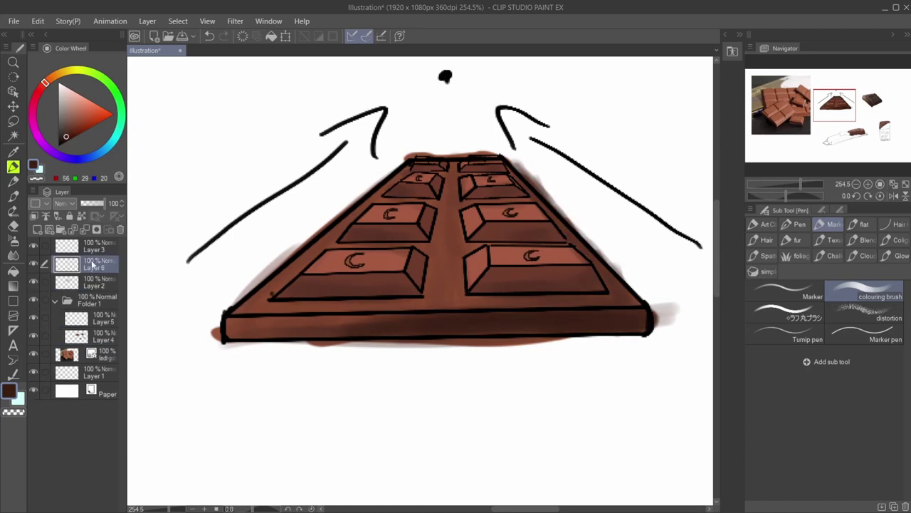
pyautogui.click(33, 215)
pyautogui.moveTo(418, 252); pyautogui.dragTo(349, 296)
pyautogui.click(85, 104)
pyautogui.moveTo(413, 257); pyautogui.dragTo(281, 294)
pyautogui.moveTo(228, 326); pyautogui.dragTo(646, 321)
pyautogui.moveTo(606, 281); pyautogui.dragTo(491, 170)
pyautogui.moveTo(434, 171); pyautogui.dragTo(421, 232)
# - Blend the perspective bar's remaining piece, rim and front-edge outlines into the chocolate using sampled browns
pyautogui.keyDown('alt'); pyautogui.click(441, 278); pyautogui.keyUp('alt')
pyautogui.moveTo(534, 311)
pyautogui.mouseDown()
pyautogui.moveTo(269, 301)
pyautogui.moveTo(328, 167)
pyautogui.mouseUp()
pyautogui.moveTo(598, 284); pyautogui.dragTo(492, 178)
pyautogui.keyDown('alt'); pyautogui.click(321, 326); pyautogui.keyUp('alt')
pyautogui.moveTo(263, 338); pyautogui.dragTo(619, 335)
pyautogui.moveTo(420, 178); pyautogui.dragTo(398, 288)
pyautogui.moveTo(477, 185); pyautogui.dragTo(584, 264)
pyautogui.moveTo(643, 324); pyautogui.dragTo(470, 319)
pyautogui.moveTo(285, 285); pyautogui.dragTo(334, 227)
pyautogui.keyDown('alt'); pyautogui.click(260, 334); pyautogui.keyUp('alt')
pyautogui.moveTo(225, 337); pyautogui.dragTo(646, 326)
pyautogui.moveTo(272, 298); pyautogui.dragTo(420, 281)
pyautogui.moveTo(472, 294); pyautogui.dragTo(605, 289)
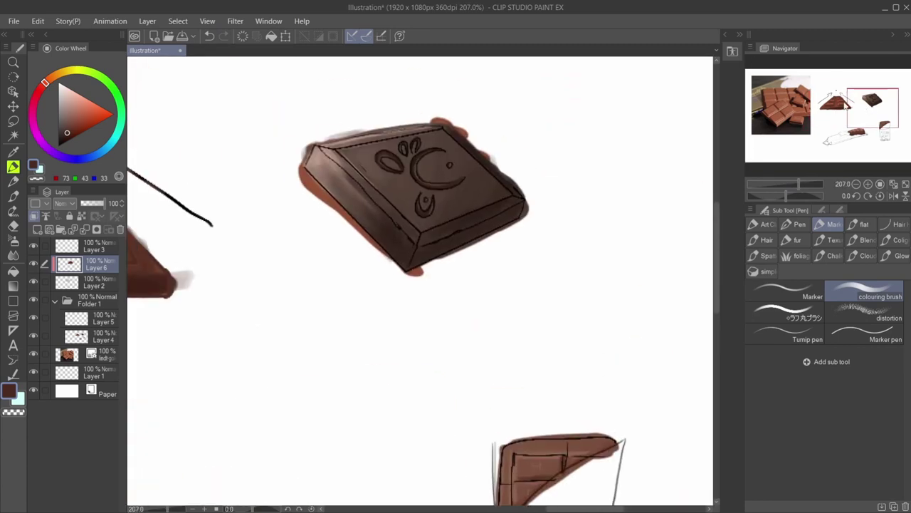
# - Recolour the outlines of the dark slab and the ridged chocolate bar in matching browns
pyautogui.press('i')
pyautogui.moveTo(446, 131); pyautogui.dragTo(524, 198)
pyautogui.moveTo(523, 201); pyautogui.dragTo(413, 249)
pyautogui.keyDown('alt'); pyautogui.click(432, 161); pyautogui.keyUp('alt')
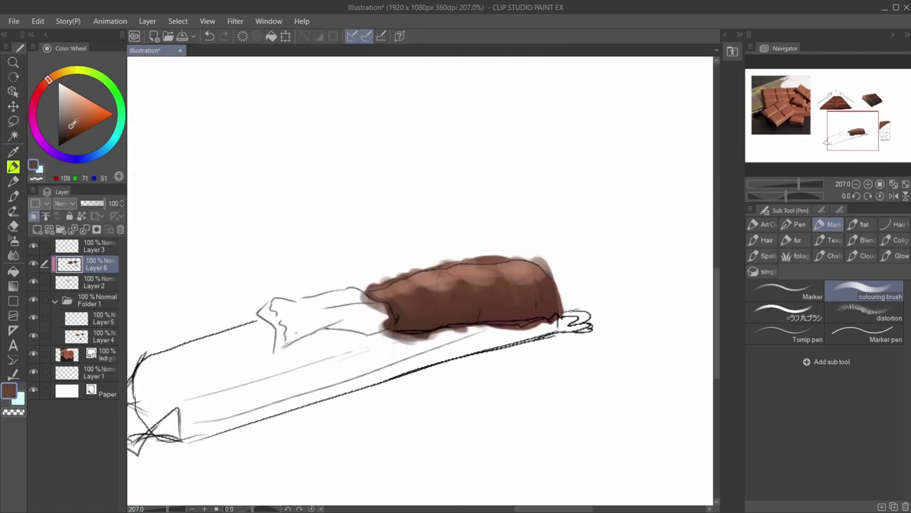
pyautogui.click(71, 104)
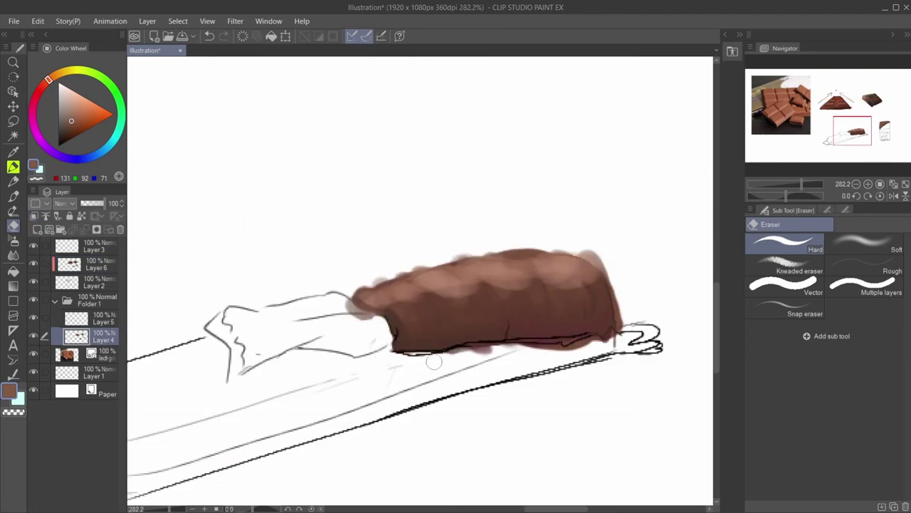
# - Erase the brown overflow around all the chocolate drawings on Layer 4, and the perspective arrows on Layer 3
pyautogui.moveTo(342, 314)
pyautogui.mouseDown()
pyautogui.moveTo(388, 279)
pyautogui.moveTo(520, 249)
pyautogui.mouseUp()
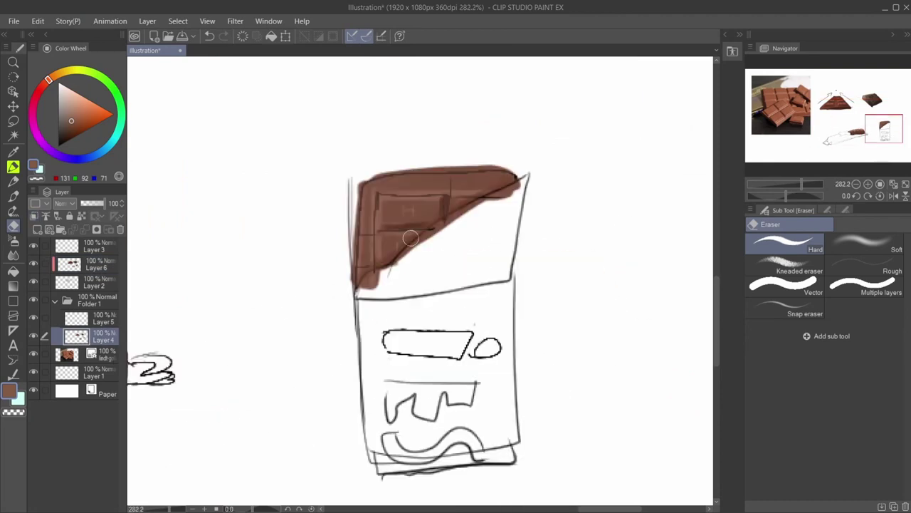
pyautogui.moveTo(411, 238)
pyautogui.mouseDown()
pyautogui.moveTo(356, 213)
pyautogui.moveTo(437, 150)
pyautogui.mouseUp()
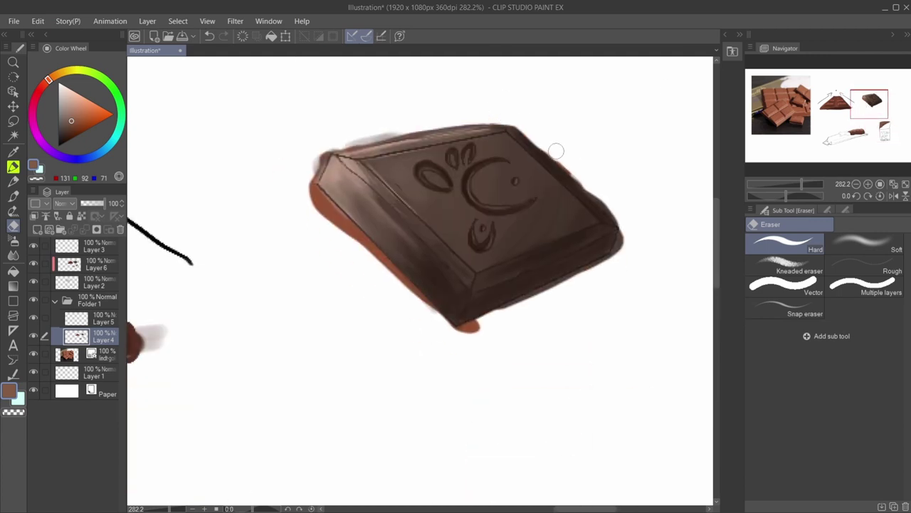
pyautogui.moveTo(555, 147)
pyautogui.mouseDown()
pyautogui.moveTo(605, 203)
pyautogui.moveTo(516, 126)
pyautogui.moveTo(623, 224)
pyautogui.moveTo(470, 324)
pyautogui.moveTo(332, 228)
pyautogui.moveTo(420, 305)
pyautogui.moveTo(428, 121)
pyautogui.mouseUp()
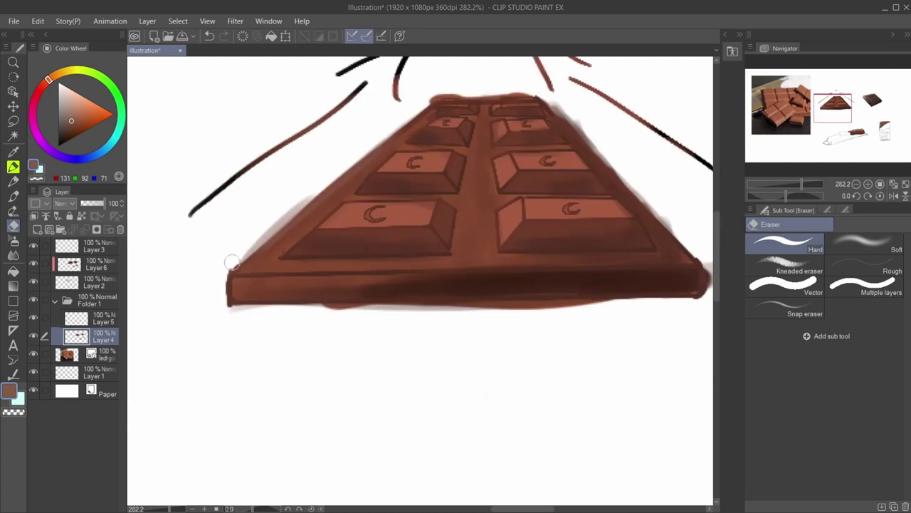
pyautogui.moveTo(228, 284); pyautogui.dragTo(415, 110)
pyautogui.moveTo(509, 92); pyautogui.dragTo(651, 195)
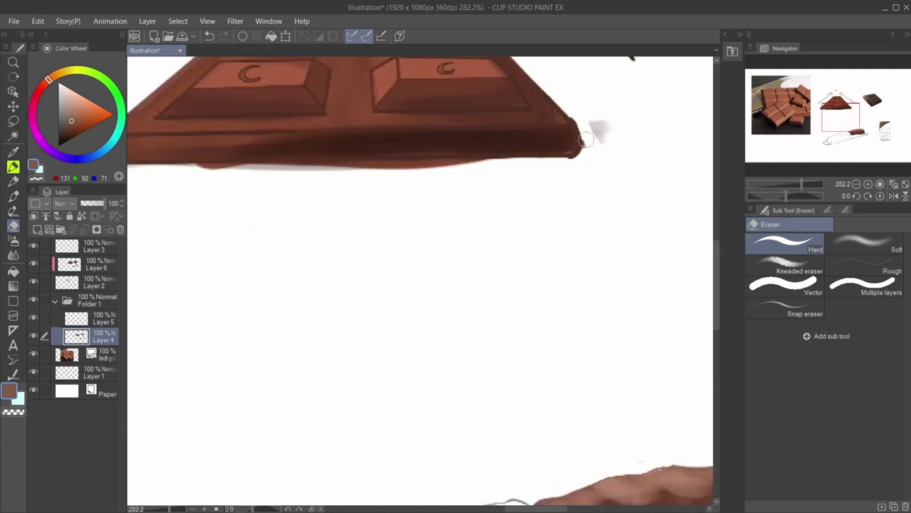
pyautogui.moveTo(192, 169); pyautogui.dragTo(570, 162)
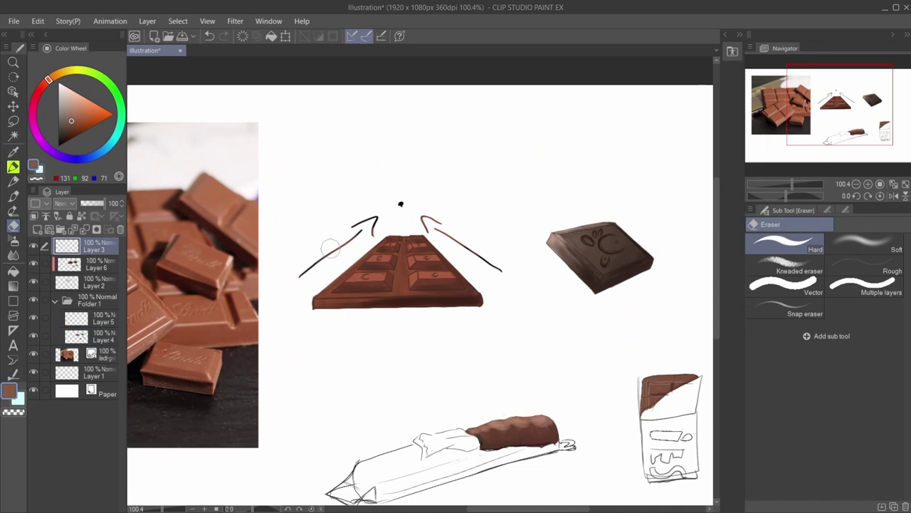
pyautogui.moveTo(331, 247)
pyautogui.mouseDown()
pyautogui.moveTo(429, 224)
pyautogui.moveTo(480, 234)
pyautogui.mouseUp()
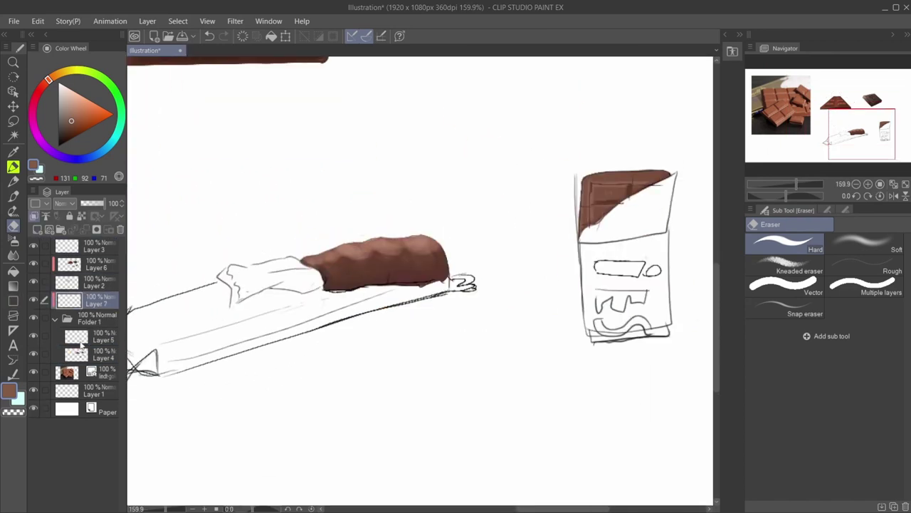
# - Place the new layer beneath Layer 4 in the folder and paint the upright bar's wrapper red (RGB 196, 55, 59)
pyautogui.moveTo(81, 345); pyautogui.dragTo(78, 354)
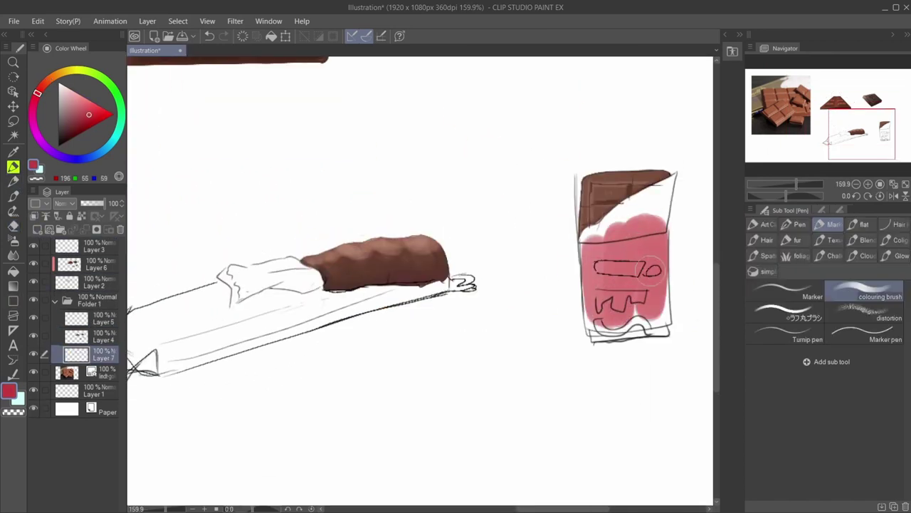
pyautogui.moveTo(649, 271); pyautogui.dragTo(636, 318)
pyautogui.click(785, 312)
pyautogui.moveTo(588, 246)
pyautogui.mouseDown()
pyautogui.moveTo(605, 324)
pyautogui.moveTo(658, 328)
pyautogui.moveTo(668, 217)
pyautogui.mouseUp()
pyautogui.moveTo(668, 332); pyautogui.dragTo(632, 330)
# - Paint the upright wrapper's folded foil light grey and its lettering shapes dark red (RGB 134, 56, 59)
pyautogui.click(59, 94)
pyautogui.moveTo(633, 215); pyautogui.dragTo(672, 180)
pyautogui.moveTo(672, 179); pyautogui.dragTo(584, 240)
pyautogui.moveTo(584, 239)
pyautogui.mouseDown()
pyautogui.moveTo(666, 222)
pyautogui.moveTo(512, 186)
pyautogui.moveTo(550, 208)
pyautogui.mouseUp()
pyautogui.click(75, 123)
pyautogui.moveTo(554, 235); pyautogui.dragTo(587, 244)
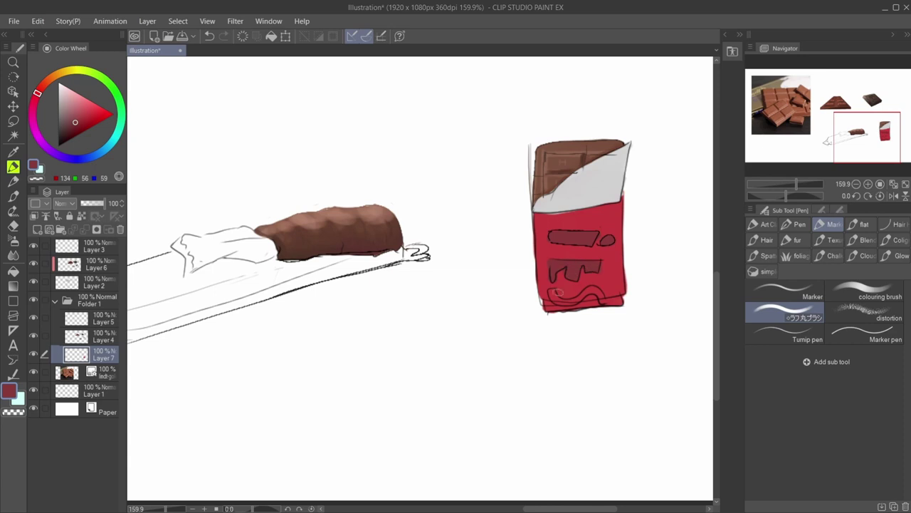
# - Shade the upright bar's foil flap with darker greys and light grey (RGB 214, 214, 214) using the colouring brush
pyautogui.click(59, 111)
pyautogui.click(858, 295)
pyautogui.moveTo(538, 209); pyautogui.dragTo(609, 188)
pyautogui.moveTo(586, 210)
pyautogui.mouseDown()
pyautogui.moveTo(617, 179)
pyautogui.moveTo(573, 188)
pyautogui.moveTo(552, 205)
pyautogui.mouseUp()
pyautogui.moveTo(535, 208); pyautogui.dragTo(588, 184)
pyautogui.click(59, 104)
pyautogui.moveTo(616, 171)
pyautogui.mouseDown()
pyautogui.moveTo(574, 202)
pyautogui.moveTo(584, 198)
pyautogui.mouseUp()
pyautogui.click(60, 93)
pyautogui.moveTo(618, 159); pyautogui.dragTo(567, 199)
pyautogui.moveTo(581, 182); pyautogui.dragTo(598, 165)
# - Paint a darker red shadow along the wrapper's upper edge just beneath the foil flap
pyautogui.moveTo(858, 128); pyautogui.dragTo(860, 127)
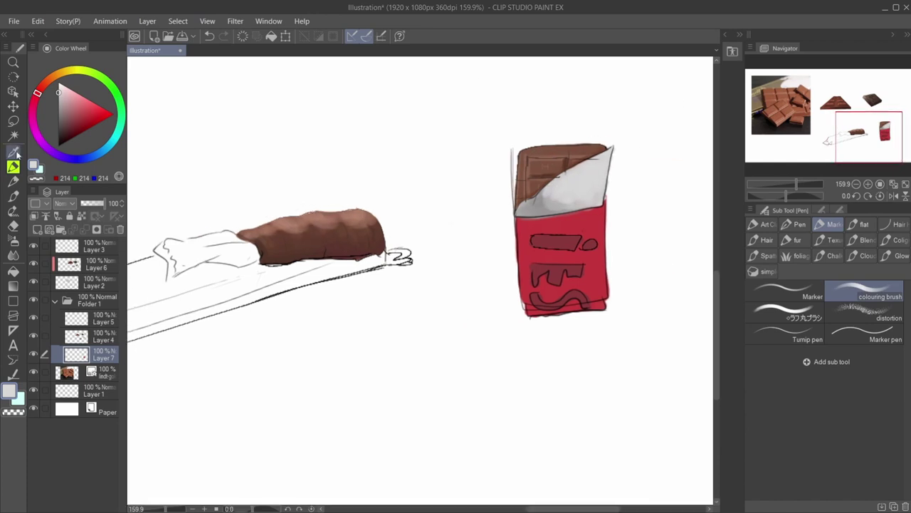
pyautogui.click(80, 116)
pyautogui.moveTo(518, 215); pyautogui.dragTo(602, 204)
# - Begin colouring the long bar's wrapper with dark brown strokes below the peeled foil
pyautogui.moveTo(858, 127); pyautogui.dragTo(845, 127)
pyautogui.click(71, 129)
pyautogui.moveTo(38, 93)
pyautogui.mouseDown()
pyautogui.moveTo(32, 118)
pyautogui.moveTo(35, 98)
pyautogui.mouseUp()
pyautogui.click(66, 128)
pyautogui.moveTo(178, 310); pyautogui.dragTo(272, 267)
pyautogui.press('alt')
pyautogui.moveTo(265, 264)
pyautogui.mouseDown()
pyautogui.moveTo(178, 312)
pyautogui.moveTo(304, 267)
pyautogui.mouseUp()
pyautogui.click(409, 234)
pyautogui.click(65, 136)
pyautogui.moveTo(276, 260)
pyautogui.mouseDown()
pyautogui.moveTo(171, 313)
pyautogui.moveTo(226, 278)
pyautogui.moveTo(272, 285)
pyautogui.moveTo(370, 258)
pyautogui.moveTo(502, 249)
pyautogui.moveTo(342, 292)
pyautogui.moveTo(266, 287)
pyautogui.moveTo(146, 324)
pyautogui.mouseUp()
pyautogui.click(65, 138)
# - Fill the rest of the long bar's wrapper, including its twisted ends, with solid dark brown using the rough round brush
pyautogui.click(785, 314)
pyautogui.moveTo(65, 134)
pyautogui.mouseDown()
pyautogui.moveTo(50, 120)
pyautogui.moveTo(67, 131)
pyautogui.mouseUp()
pyautogui.moveTo(171, 286); pyautogui.dragTo(266, 257)
pyautogui.moveTo(266, 261); pyautogui.dragTo(172, 297)
pyautogui.moveTo(232, 304); pyautogui.dragTo(370, 274)
pyautogui.moveTo(193, 340)
pyautogui.mouseDown()
pyautogui.moveTo(171, 347)
pyautogui.moveTo(138, 331)
pyautogui.mouseUp()
pyautogui.click(61, 142)
pyautogui.moveTo(220, 326)
pyautogui.mouseDown()
pyautogui.moveTo(472, 277)
pyautogui.moveTo(395, 293)
pyautogui.mouseUp()
pyautogui.click(65, 136)
pyautogui.moveTo(200, 329); pyautogui.dragTo(324, 289)
pyautogui.moveTo(207, 337); pyautogui.dragTo(265, 321)
pyautogui.moveTo(253, 266)
pyautogui.mouseDown()
pyautogui.moveTo(186, 293)
pyautogui.moveTo(262, 262)
pyautogui.mouseUp()
# - Erase the brown overflow around the long wrapper with Layer 7 at 60% opacity, and restore the layer to 100%
pyautogui.press('e')
pyautogui.click(97, 203)
pyautogui.moveTo(278, 342); pyautogui.dragTo(234, 347)
pyautogui.moveTo(285, 335); pyautogui.dragTo(490, 278)
pyautogui.moveTo(194, 353); pyautogui.dragTo(141, 348)
pyautogui.moveTo(147, 306); pyautogui.dragTo(178, 322)
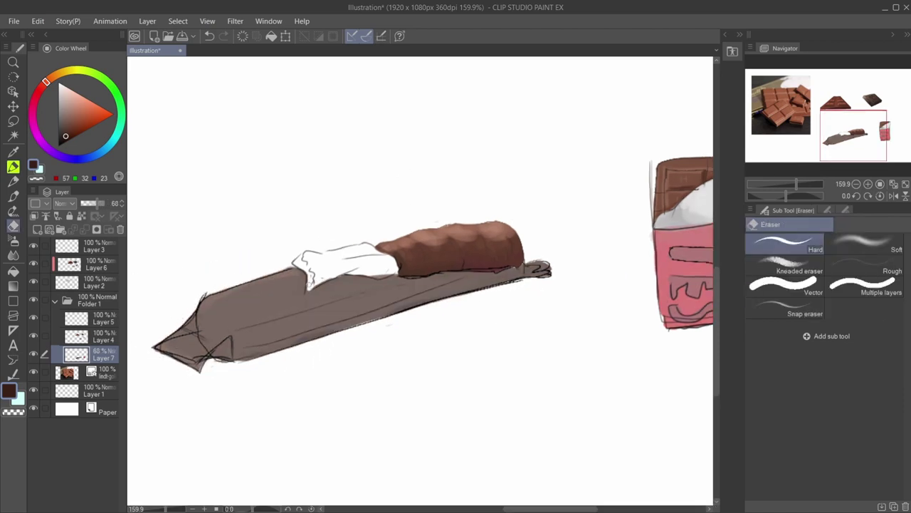
pyautogui.click(104, 203)
# - Paint the long bar's peeled foil light grey (RGB 210, 210, 210) and colour its torn edge brown
pyautogui.click(59, 94)
pyautogui.press('p')
pyautogui.moveTo(299, 261)
pyautogui.mouseDown()
pyautogui.moveTo(366, 249)
pyautogui.moveTo(384, 266)
pyautogui.mouseUp()
pyautogui.keyDown('alt'); pyautogui.click(381, 267); pyautogui.keyUp('alt')
pyautogui.moveTo(294, 257); pyautogui.dragTo(312, 292)
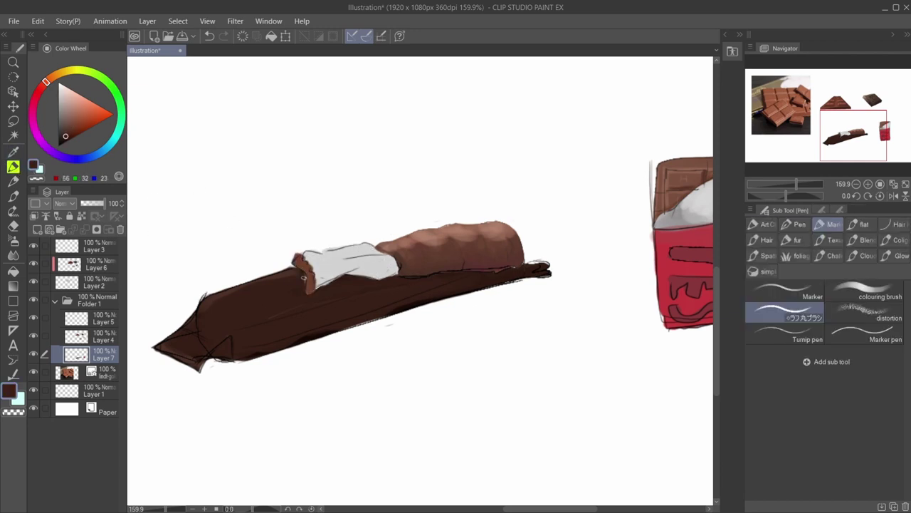
pyautogui.press('e')
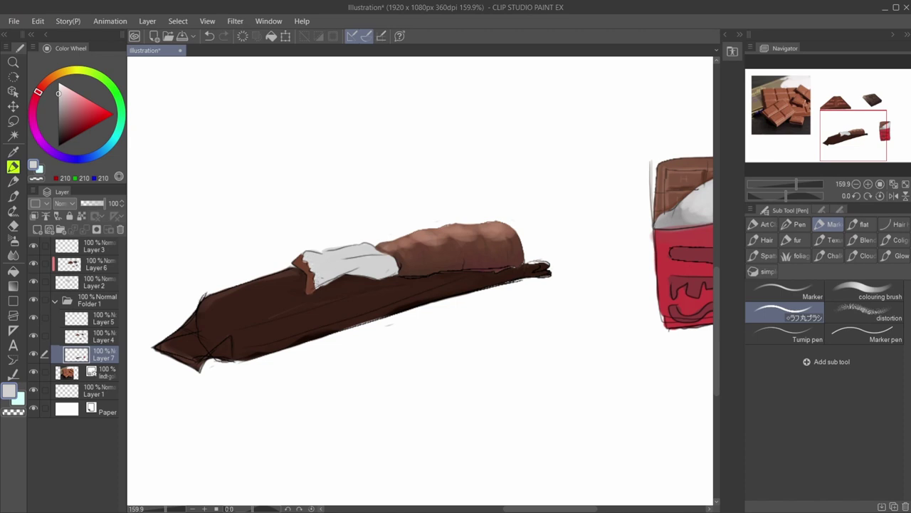
# - Shade the folds of the peeled foil with mid grey (RGB 159, 159, 159) and switch to the colouring brush
pyautogui.keyDown('alt'); pyautogui.click(317, 289); pyautogui.keyUp('alt')
pyautogui.click(58, 106)
pyautogui.moveTo(345, 257)
pyautogui.mouseDown()
pyautogui.moveTo(381, 257)
pyautogui.moveTo(363, 254)
pyautogui.moveTo(378, 276)
pyautogui.moveTo(365, 266)
pyautogui.moveTo(402, 252)
pyautogui.mouseUp()
pyautogui.press(',')
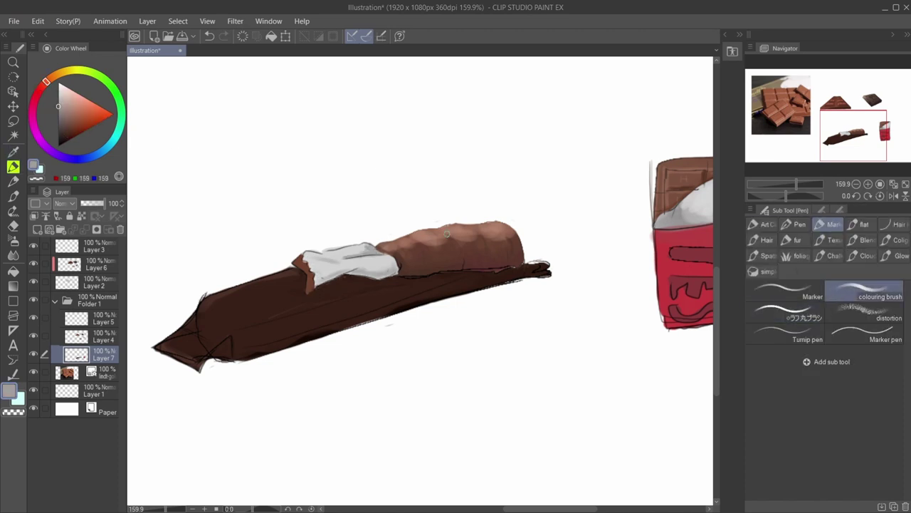
# - Add a layer above Layer 3 and draw thin pale highlights (RGB 255, 242, 237) along the ridged bar and its wrapper
pyautogui.moveTo(59, 100); pyautogui.dragTo(62, 85)
pyautogui.click(94, 246)
pyautogui.click(37, 230)
pyautogui.press('[')
pyautogui.press('[')
pyautogui.moveTo(398, 240); pyautogui.dragTo(498, 223)
pyautogui.moveTo(202, 301); pyautogui.dragTo(293, 269)
pyautogui.moveTo(198, 317); pyautogui.dragTo(216, 334)
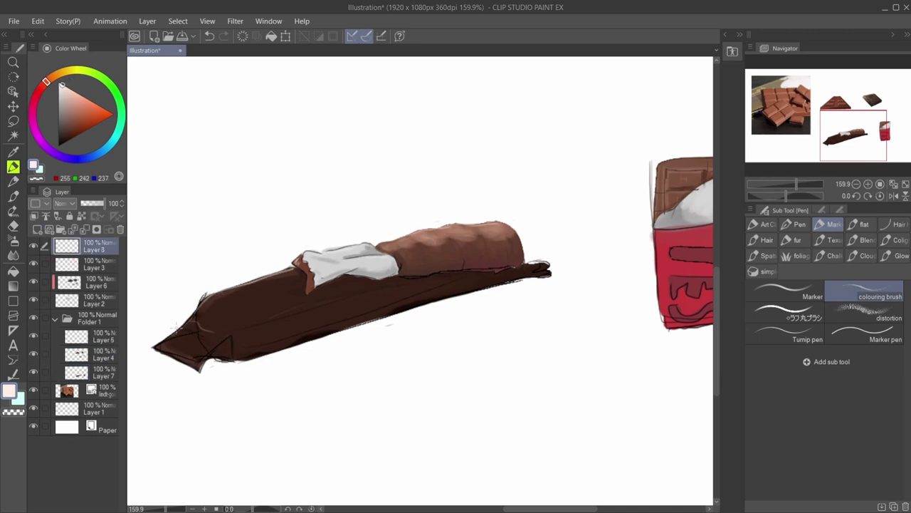
pyautogui.moveTo(433, 271); pyautogui.dragTo(546, 265)
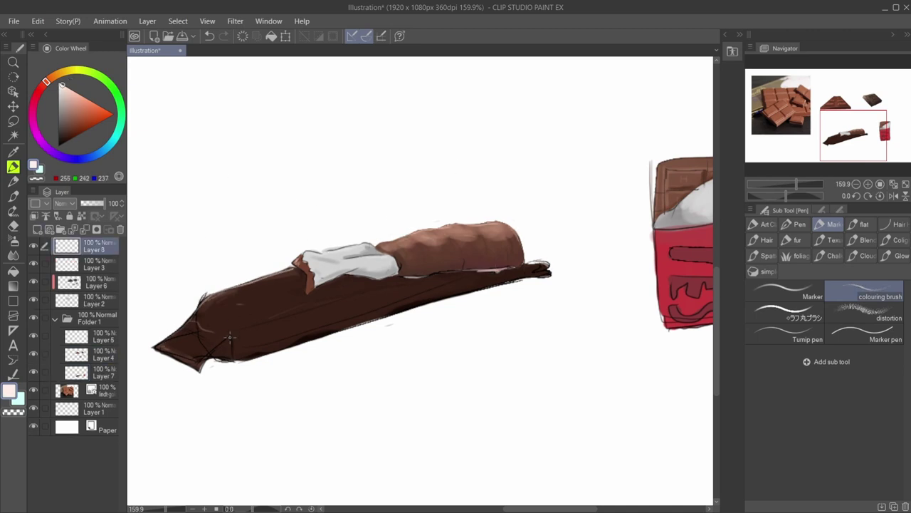
# - Add pale highlights to the long wrapper and to the upright bar's foil and red wrapper
pyautogui.hotkey('ctrl', '-')
pyautogui.moveTo(289, 284); pyautogui.dragTo(317, 275)
pyautogui.moveTo(618, 214); pyautogui.dragTo(649, 203)
pyautogui.moveTo(647, 242); pyautogui.dragTo(647, 302)
pyautogui.press(']')
# - Set the highlight layer to an Add blend mode at 24% opacity and brush glowing highlights over the red wrapper
pyautogui.click(65, 204)
pyautogui.click(72, 363)
pyautogui.click(92, 204)
pyautogui.moveTo(646, 244); pyautogui.dragTo(629, 277)
pyautogui.moveTo(652, 240)
pyautogui.mouseDown()
pyautogui.moveTo(651, 298)
pyautogui.moveTo(627, 280)
pyautogui.mouseUp()
pyautogui.moveTo(632, 245); pyautogui.dragTo(619, 269)
pyautogui.click(86, 204)
# - Enlarge the brush and paint soft glow highlights on the raised segments of the trapezoid-shaped chocolate bar
pyautogui.moveTo(455, 185); pyautogui.dragTo(453, 340)
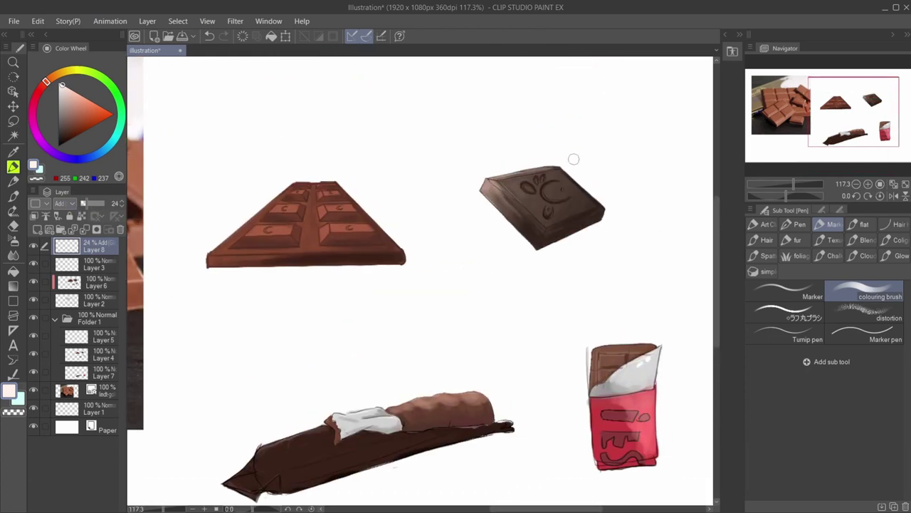
pyautogui.moveTo(284, 195)
pyautogui.mouseDown()
pyautogui.moveTo(237, 232)
pyautogui.moveTo(306, 191)
pyautogui.mouseUp()
pyautogui.press(']')
pyautogui.press(']')
pyautogui.moveTo(276, 208); pyautogui.dragTo(297, 208)
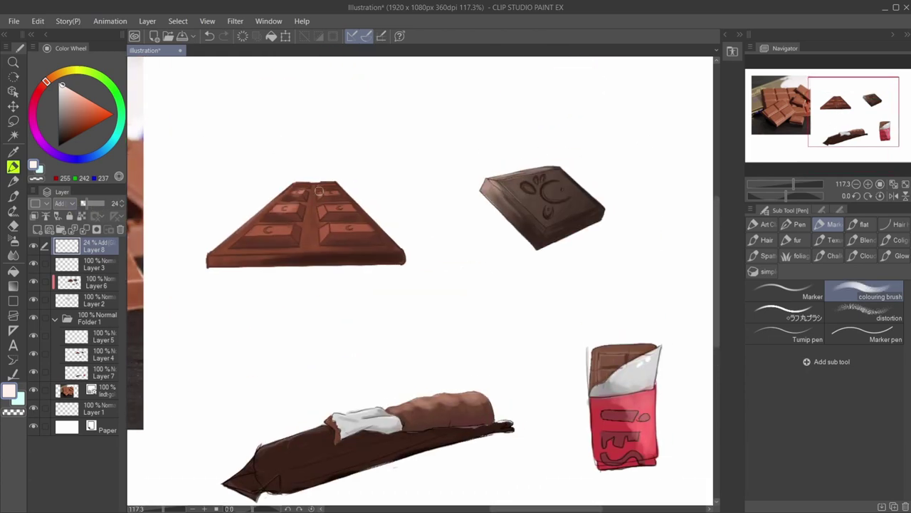
pyautogui.moveTo(254, 229); pyautogui.dragTo(278, 229)
pyautogui.moveTo(330, 228); pyautogui.dragTo(347, 228)
# - Brush soft glow highlights along the upper edge and corner of the dark chocolate square
pyautogui.moveTo(499, 183); pyautogui.dragTo(540, 172)
pyautogui.moveTo(519, 180); pyautogui.dragTo(507, 193)
pyautogui.hotkey('ctrl', '-')
pyautogui.hotkey('ctrl', '-')
pyautogui.hotkey('ctrl', '-')
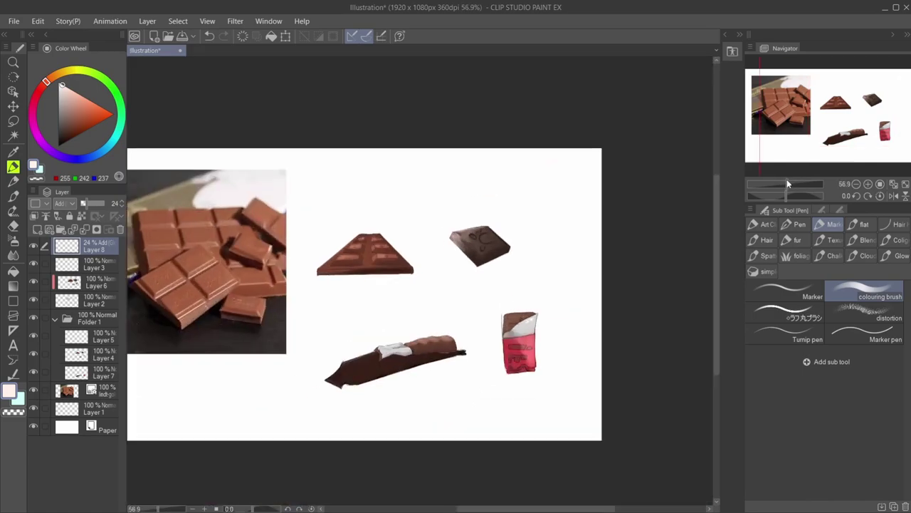